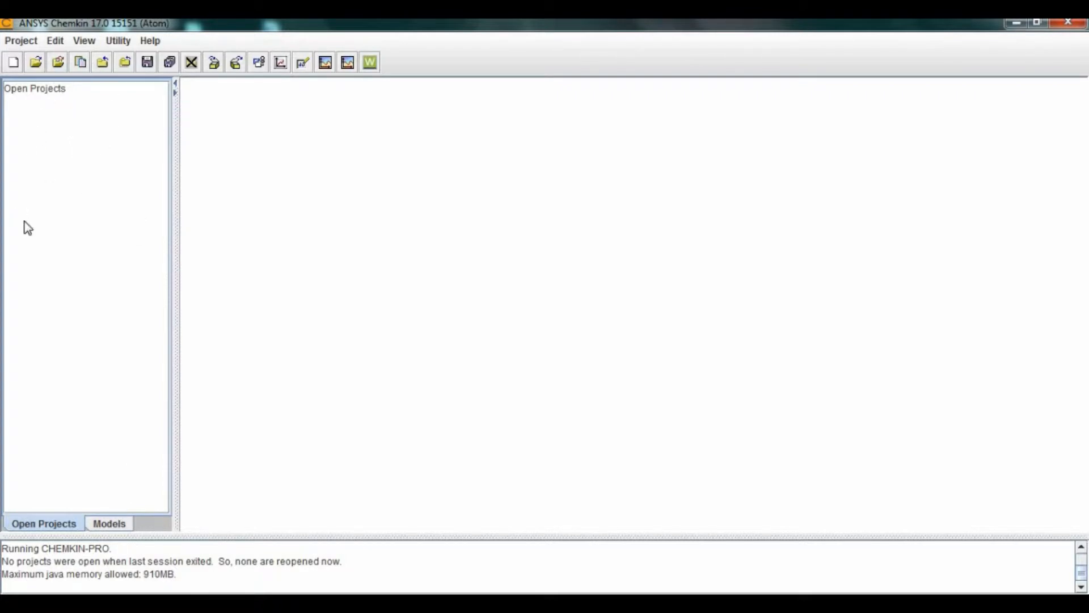
Step: Look through the available reactor model categories, from Miscellaneous to LPCVD Reactors, and return to the project tree
left_click(102, 527)
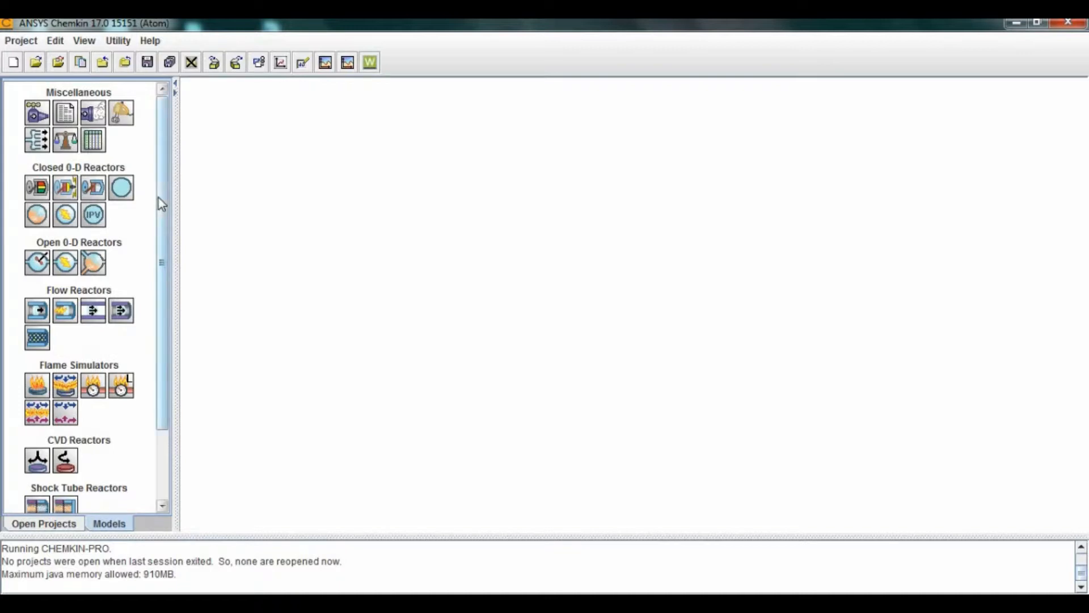
scroll(158, 197, "down", 3)
scroll(160, 256, "down", 5)
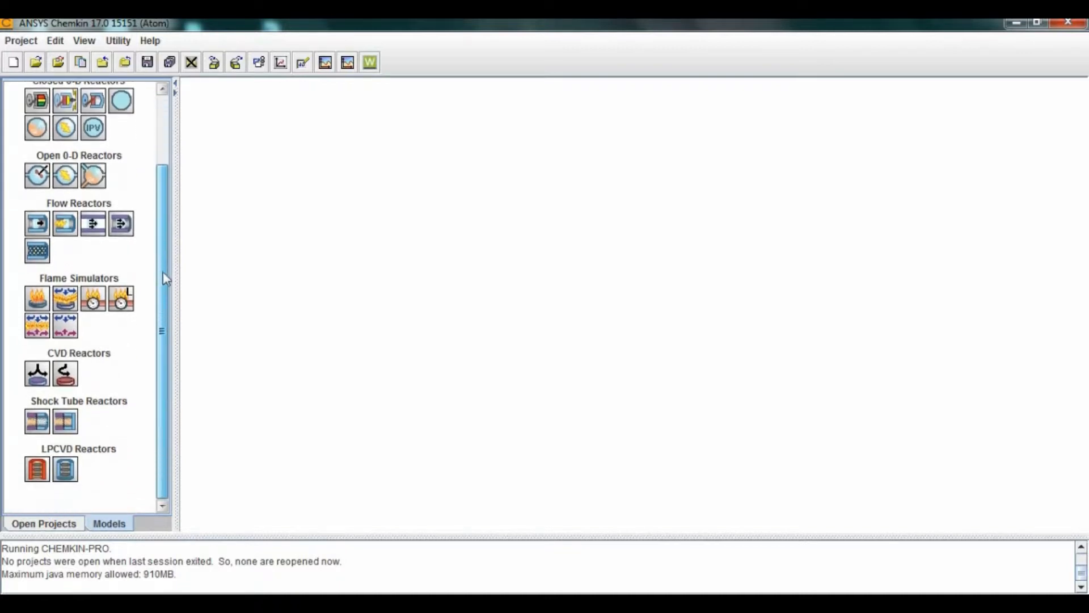
scroll(163, 228, "up", 7)
scroll(169, 203, "up", 2)
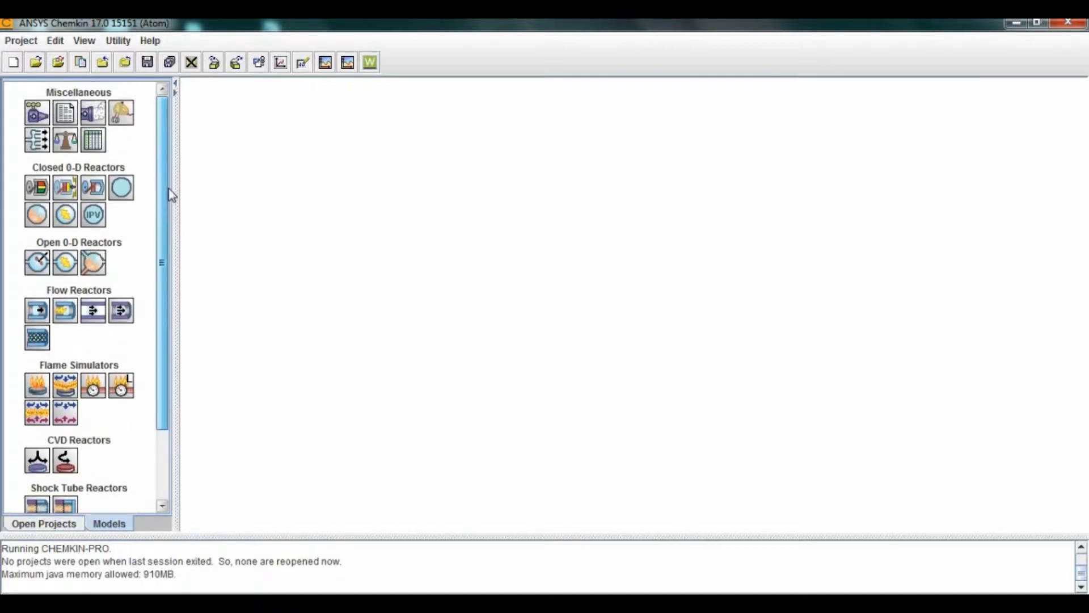
left_click(59, 520)
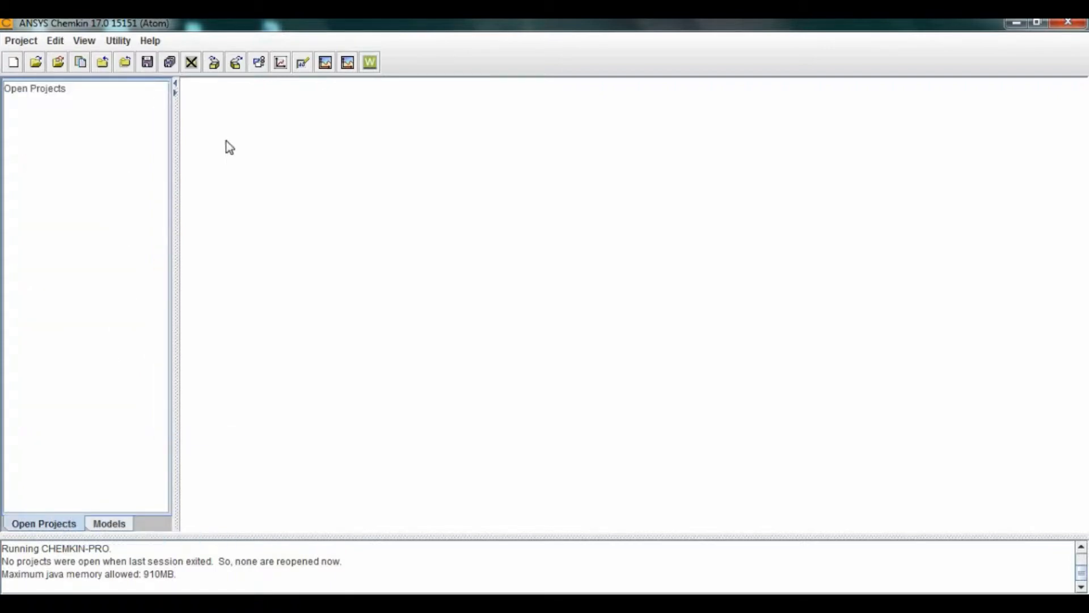
Step: Create a new project named equilibrio_h2
left_click(13, 63)
type("equilibrio")
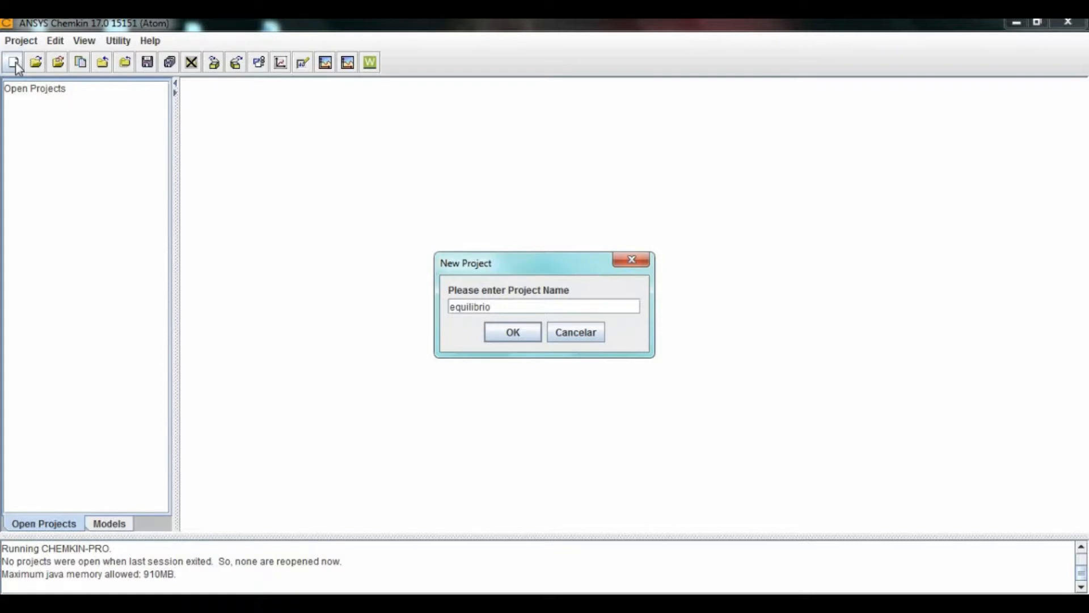
type("_h2")
left_click(512, 335)
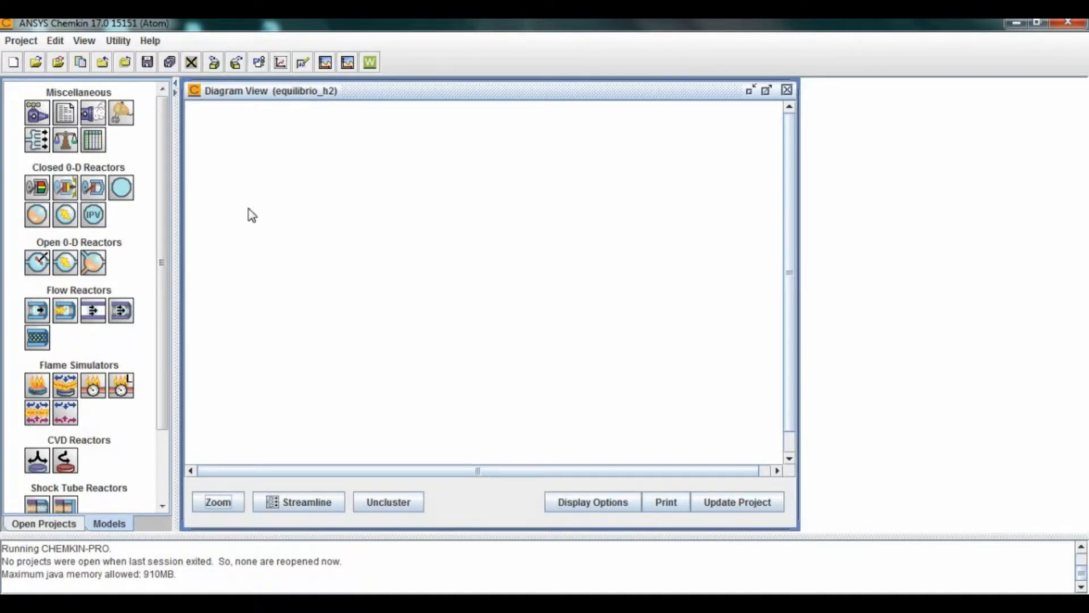
Step: Place an Equilibrium model in the upper-left area of the diagram and update the project
mouse_move(161, 181)
left_mouse_down()
mouse_move(161, 268)
mouse_move(159, 178)
left_mouse_up()
left_click_drag(68, 150, 369, 242)
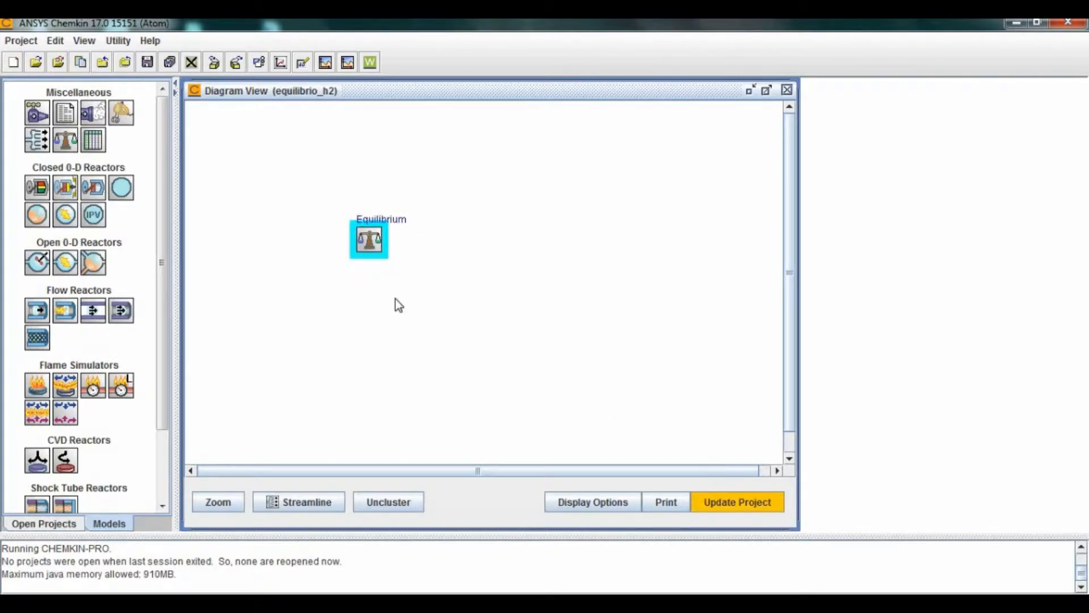
left_click(717, 503)
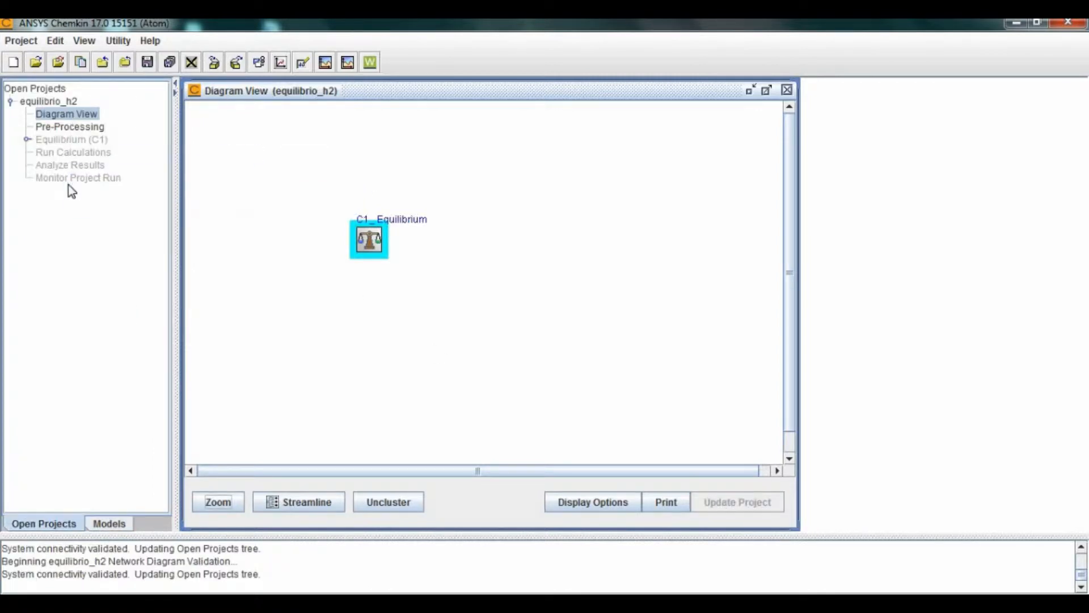
left_click_drag(370, 246, 277, 190)
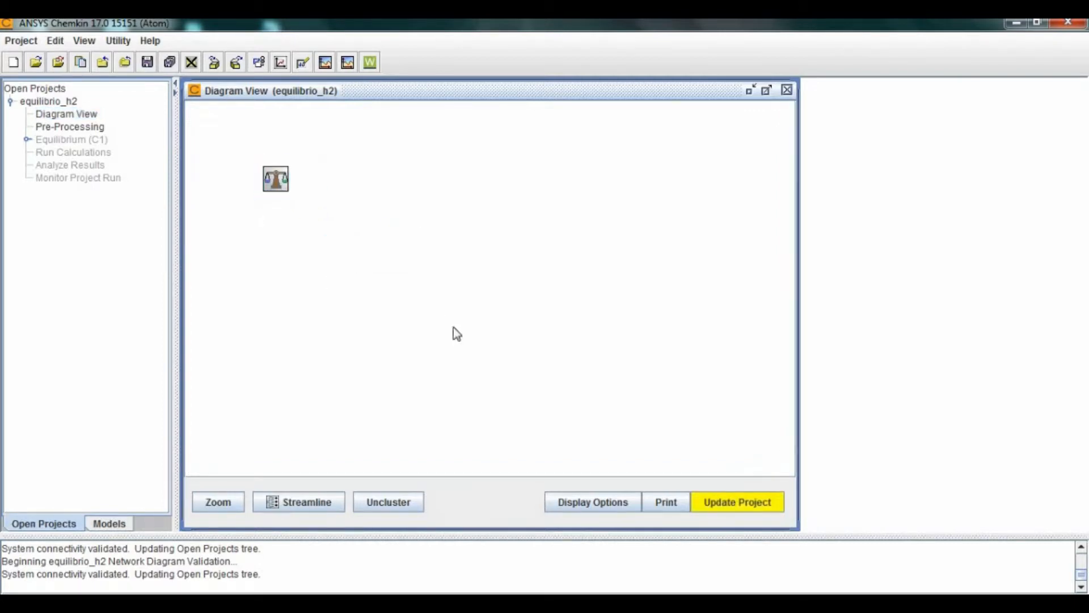
left_click(764, 503)
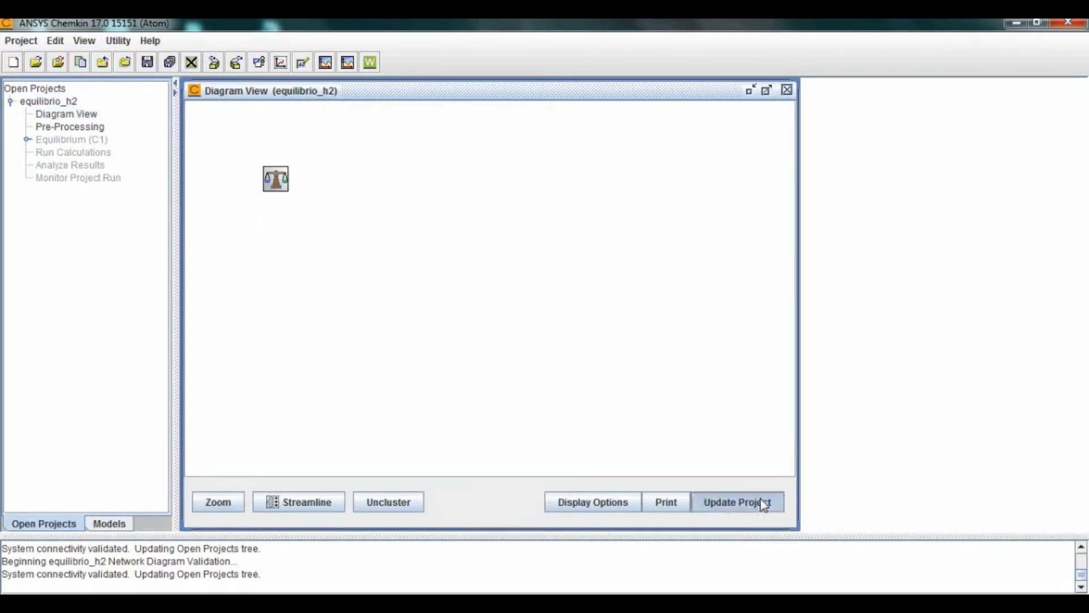
Step: Open the project's pre-processing settings and set the working directory to C:\Users\Admin\chemkin
left_click(68, 129)
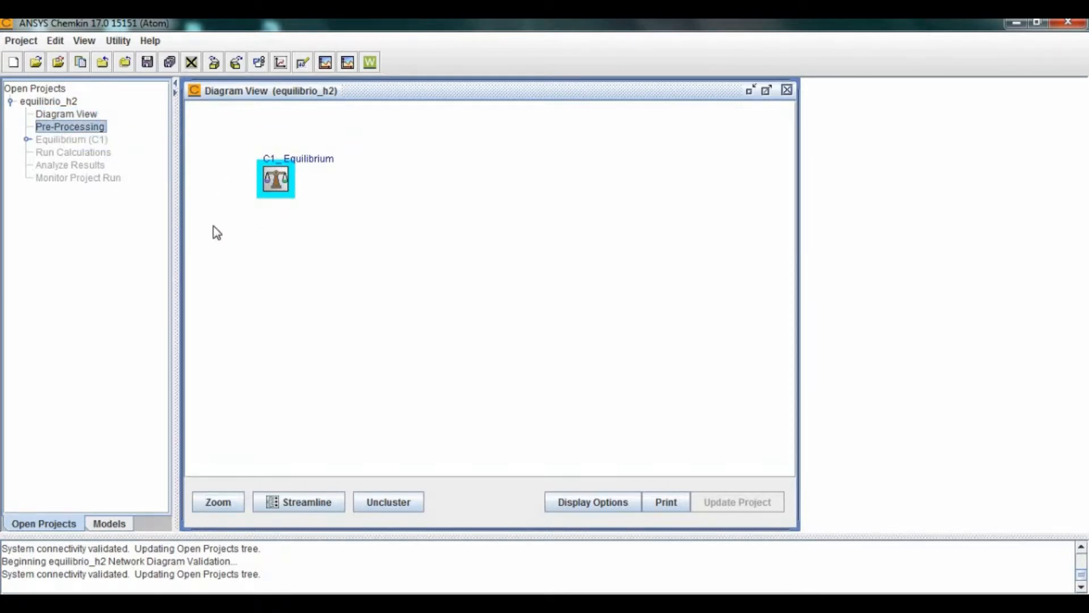
double_click(65, 128)
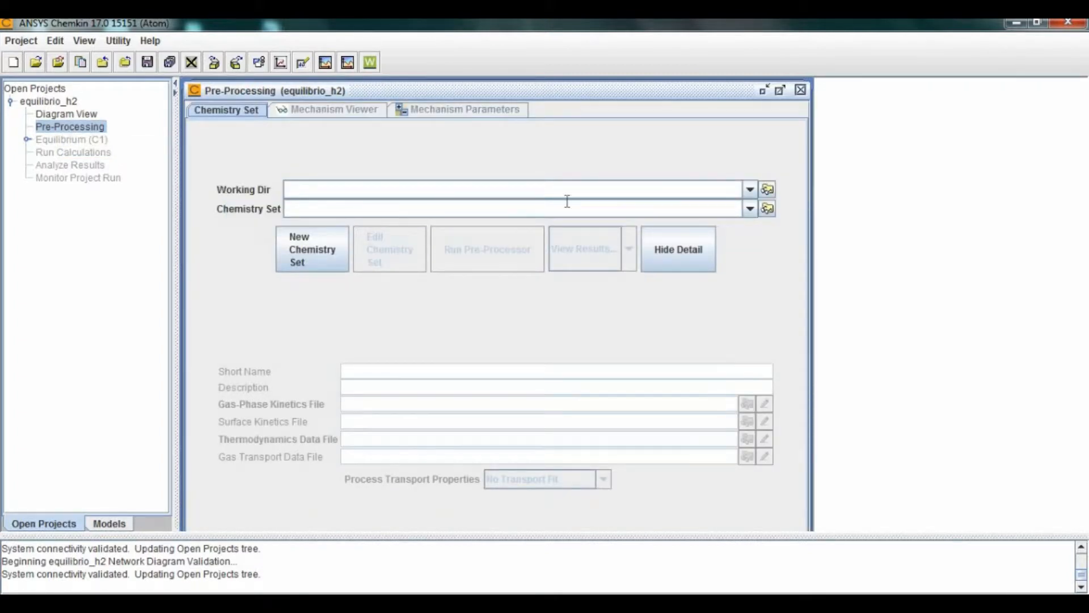
left_click(768, 191)
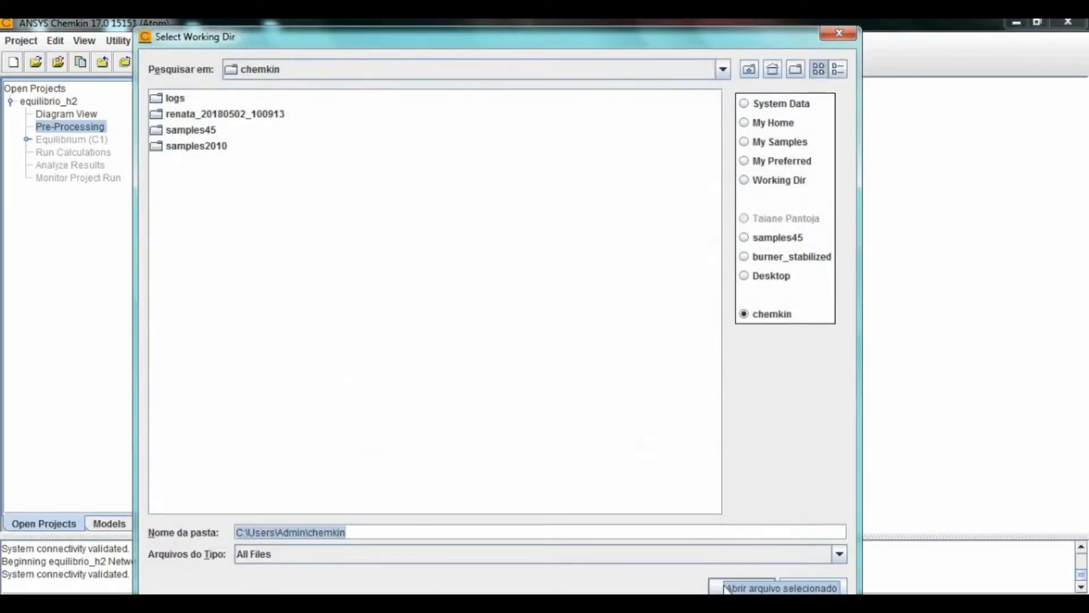
left_click(750, 586)
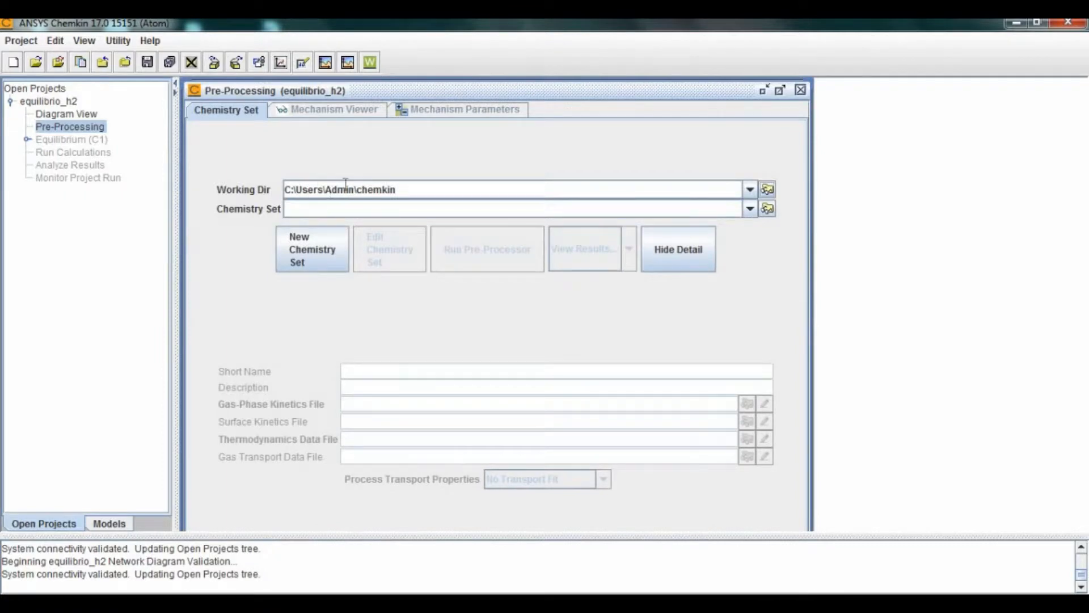
Step: Start a new chemistry set with the short name Equilibrio_H2-Ar
left_click(397, 214)
left_click(329, 265)
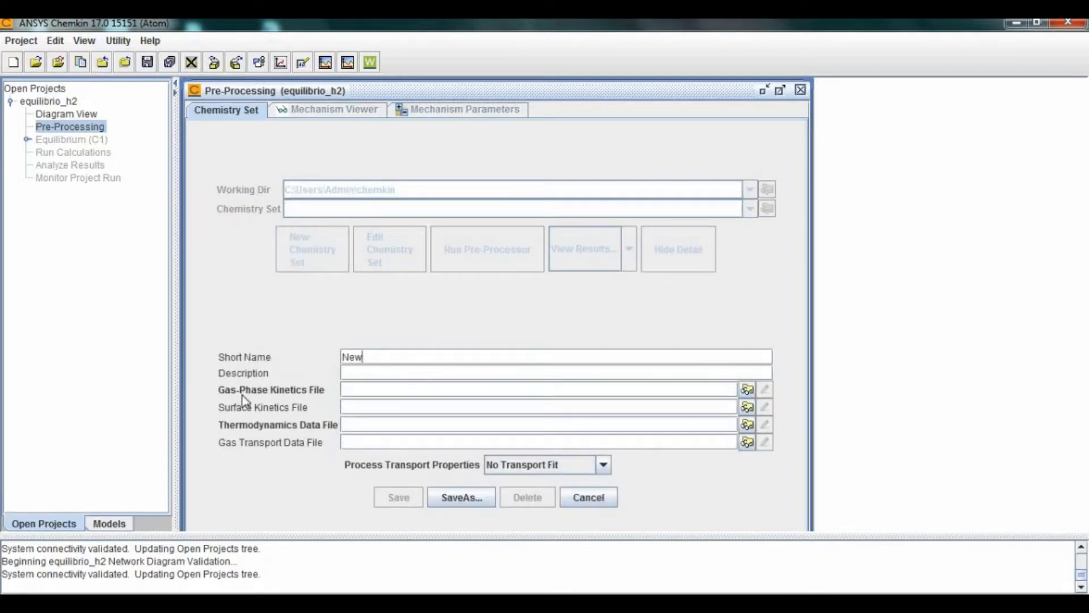
key("BackSpace")
key("BackSpace")
key("BackSpace")
type("Equilibrio_H2-Ar")
key("Tab")
left_click(370, 389)
Step: Switch to Notepad and write an ELEMENTS block listing H O N, closed with END
key("super+r")
key("Return")
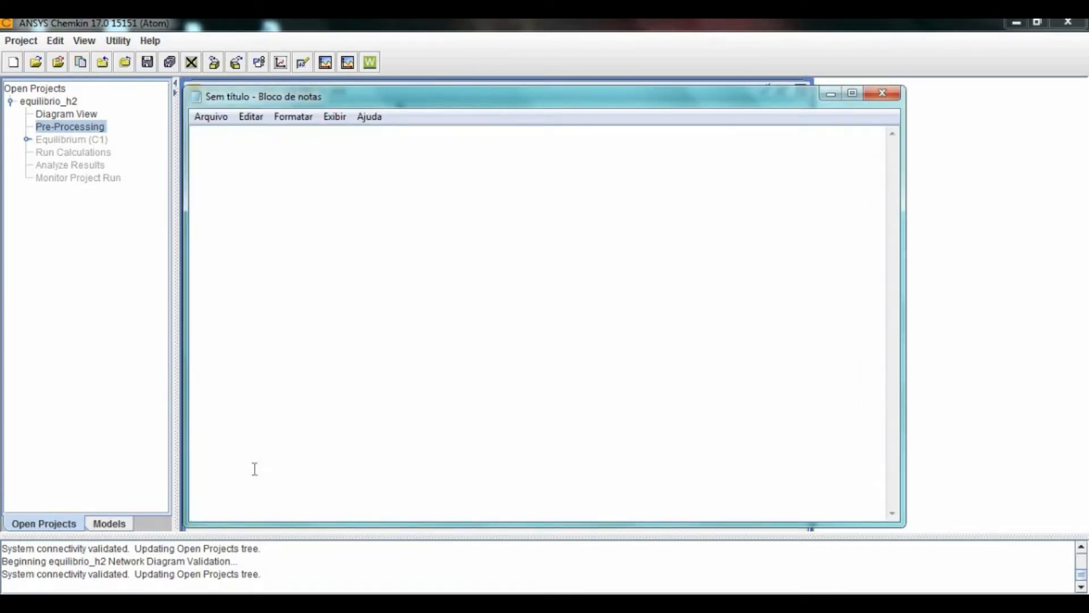
key("Caps_Lock")
type("ELEMENTS")
type("H")
type(" O")
type(" N")
key("Return")
type("END")
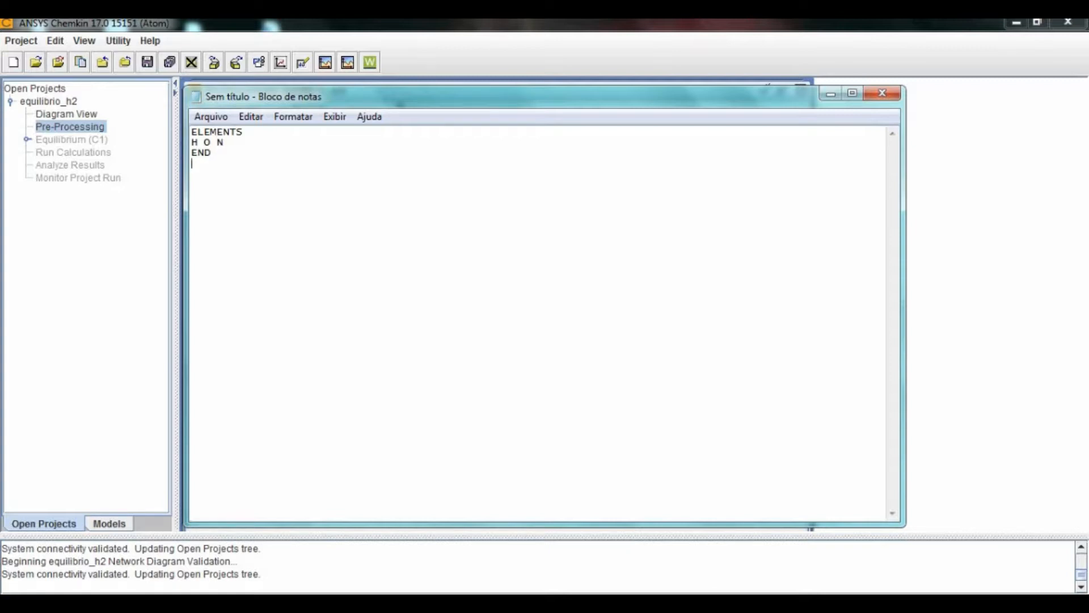
Step: Add a SPECIES block listing H2 H O2 O OH HO2 H2O N2 H2O2, closed with END
key("Return")
type("SPECIES")
type("H2 ")
type("H O2 ")
type("O OH")
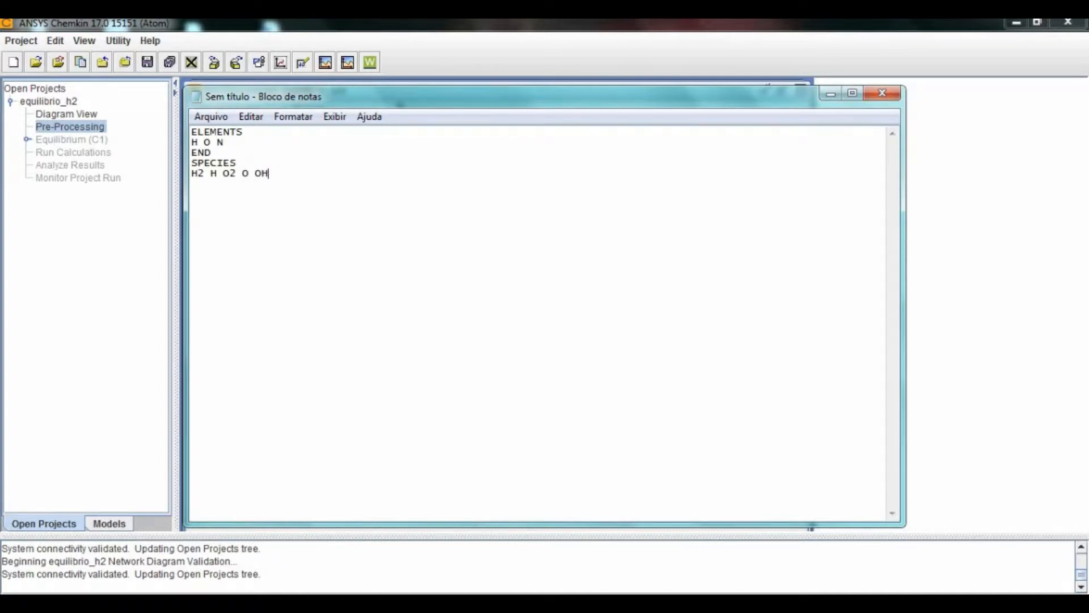
type(" HO2 ")
type("H2O")
type("ND")
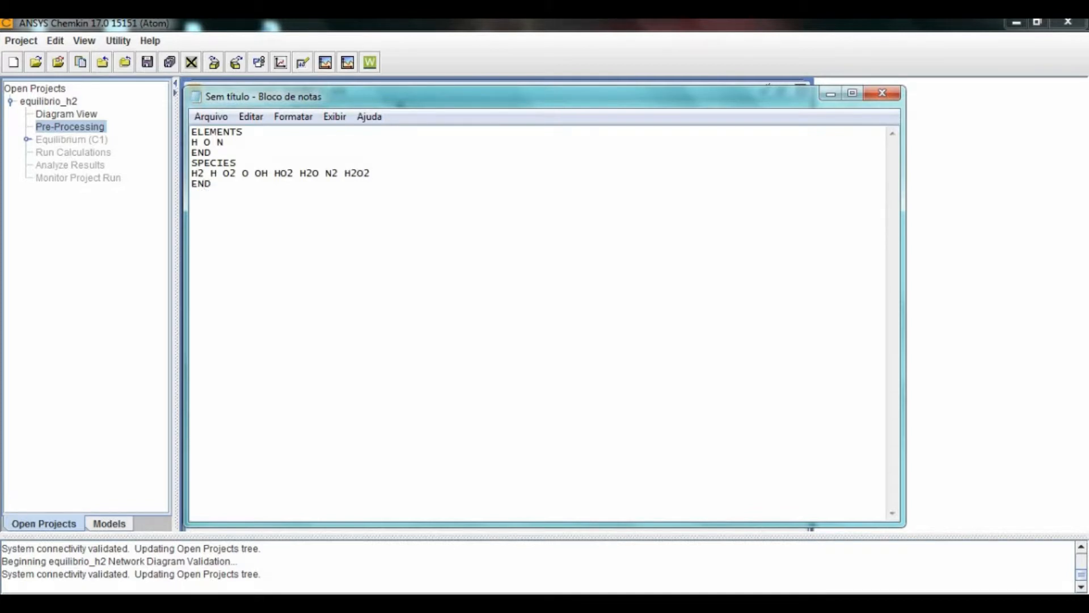
Step: Save the text file to the desktop as EQUI.txt and close Notepad
left_click(219, 120)
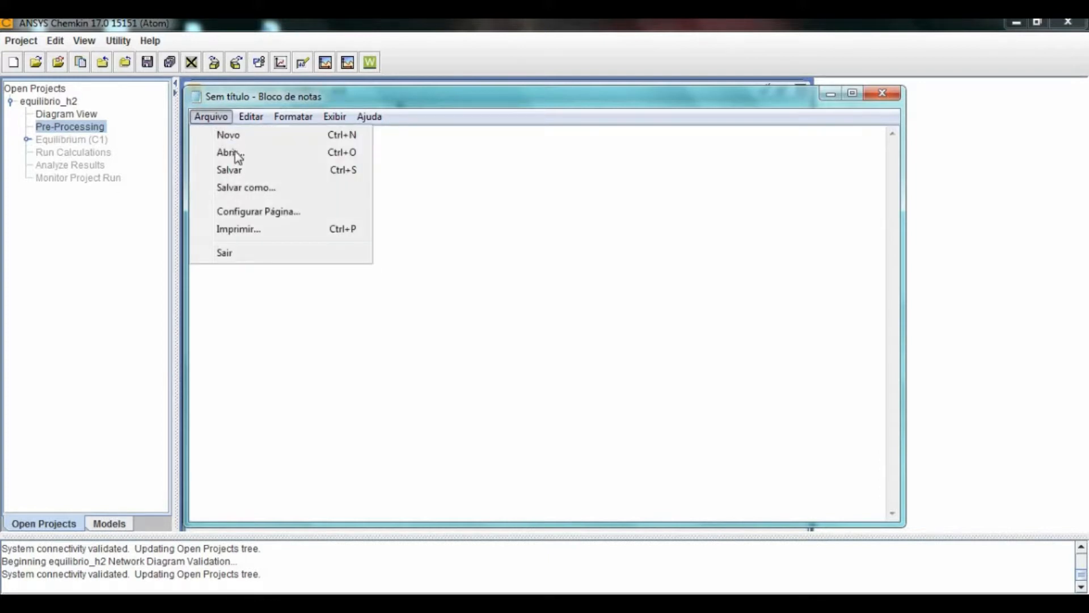
left_click(241, 171)
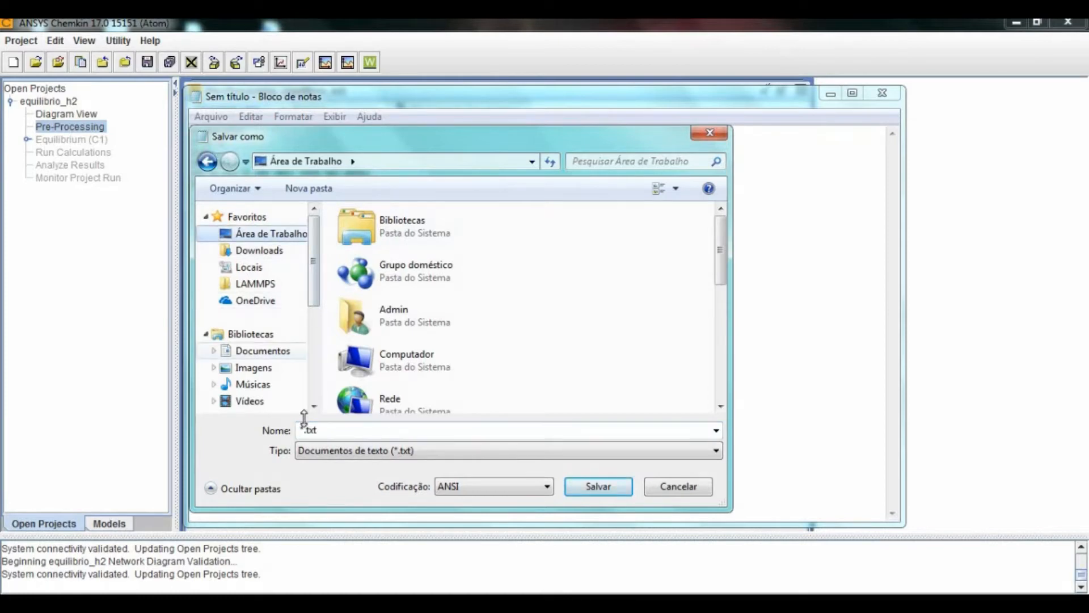
left_click(303, 429)
key("BackSpace")
type("EQUI")
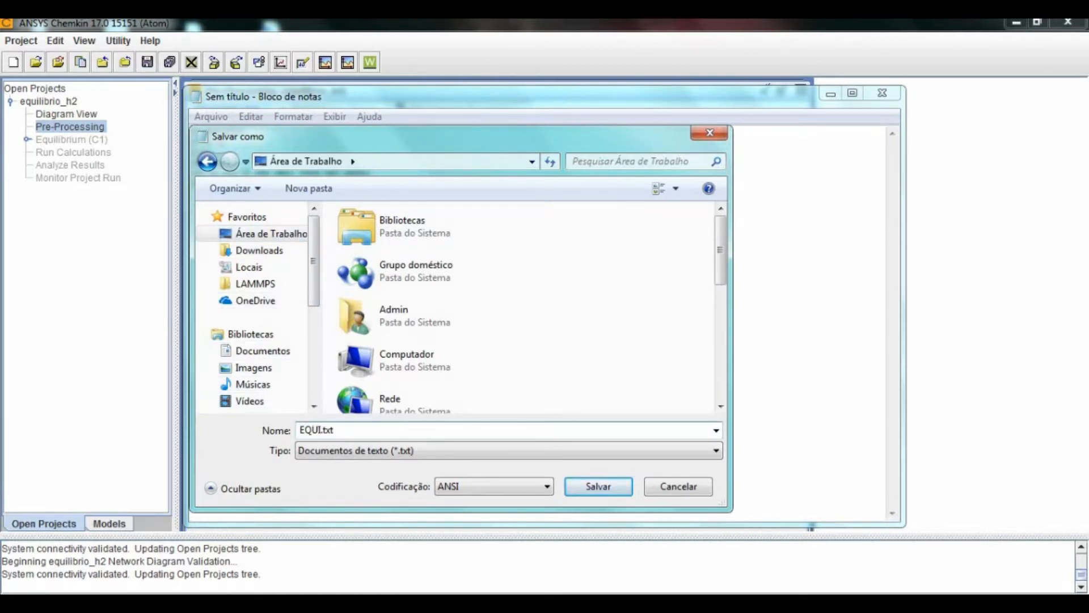
key("Return")
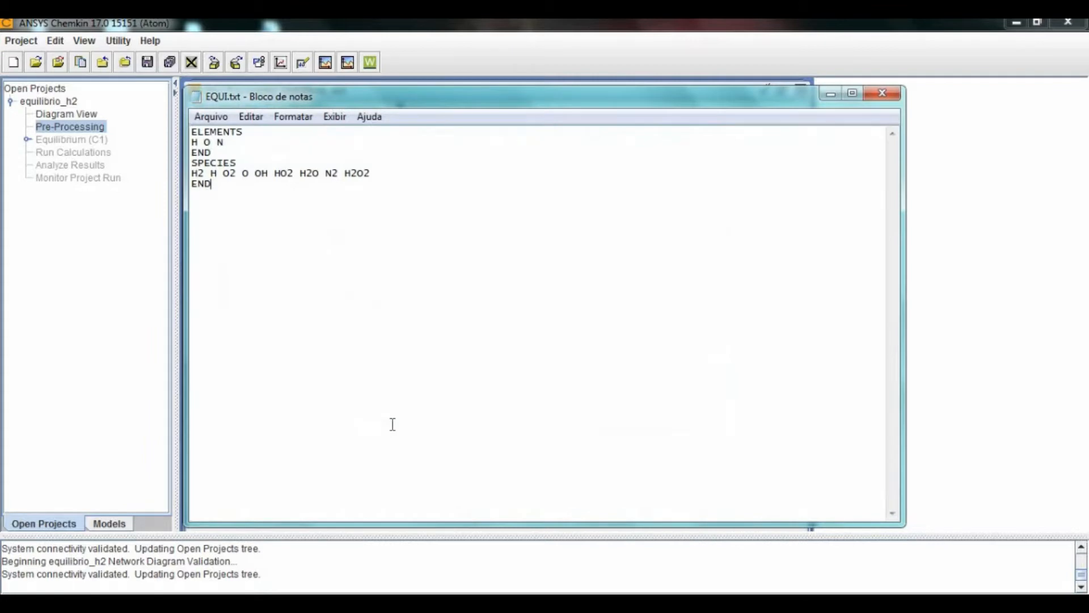
left_click(881, 94)
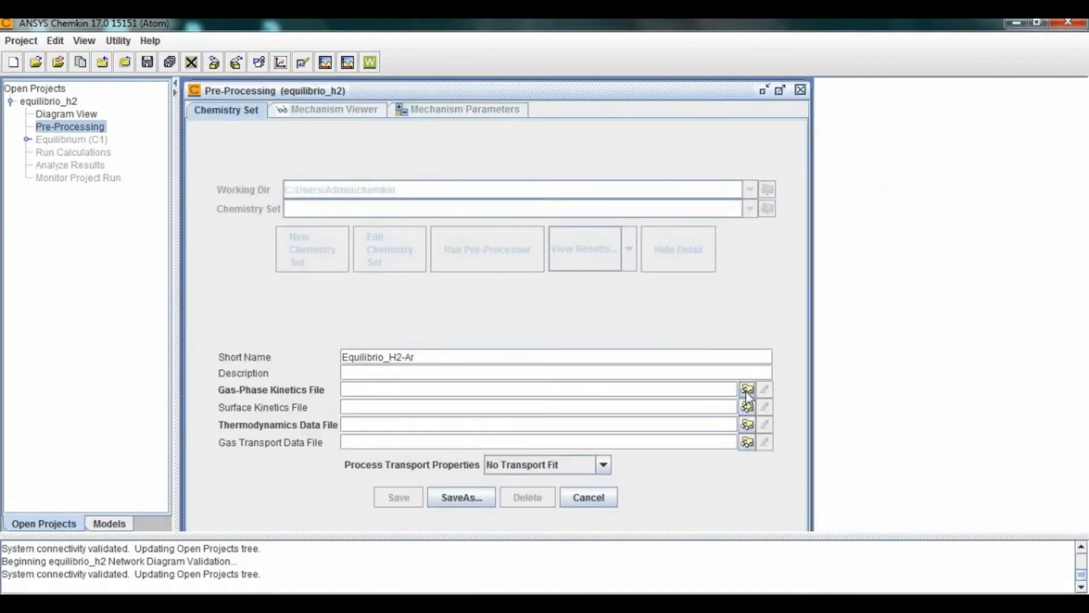
Step: Set the gas-phase kinetics file to EQUI.txt from the desktop, listing all file types to find it
left_click(748, 390)
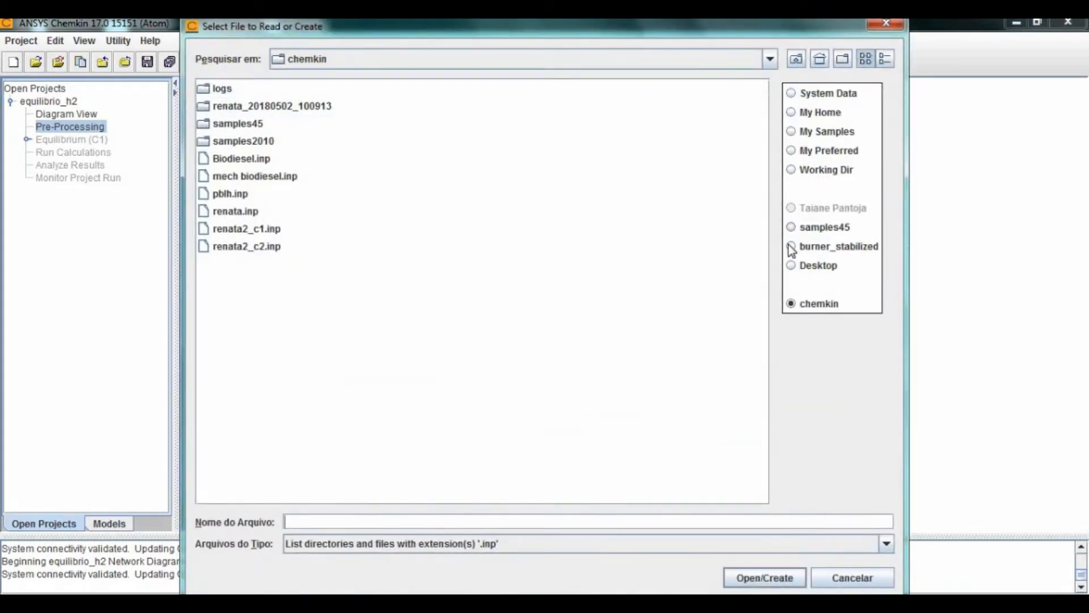
left_click(790, 265)
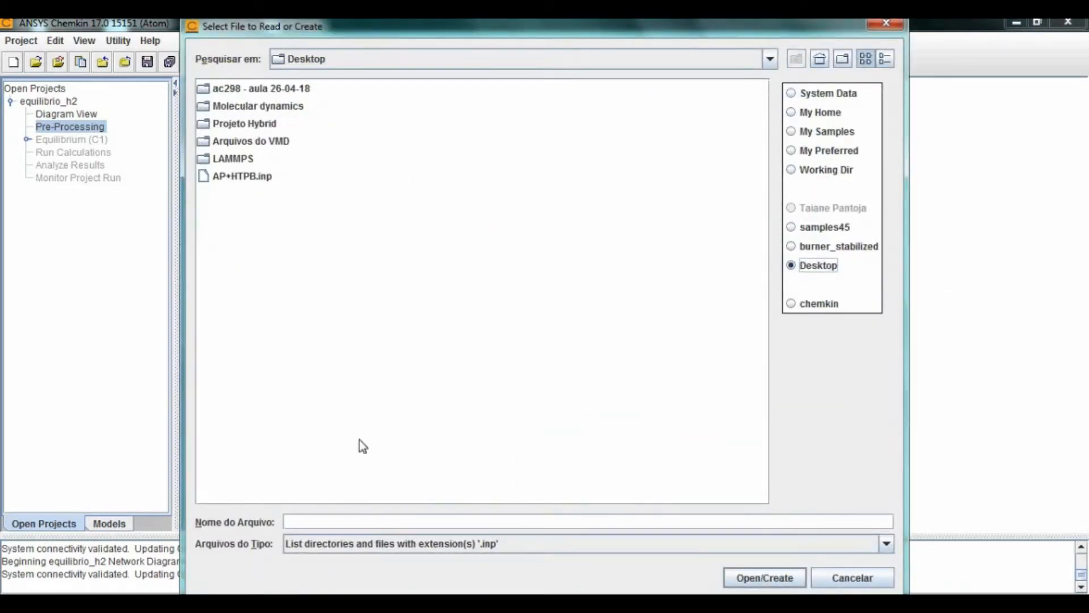
left_click(367, 545)
left_click(357, 561)
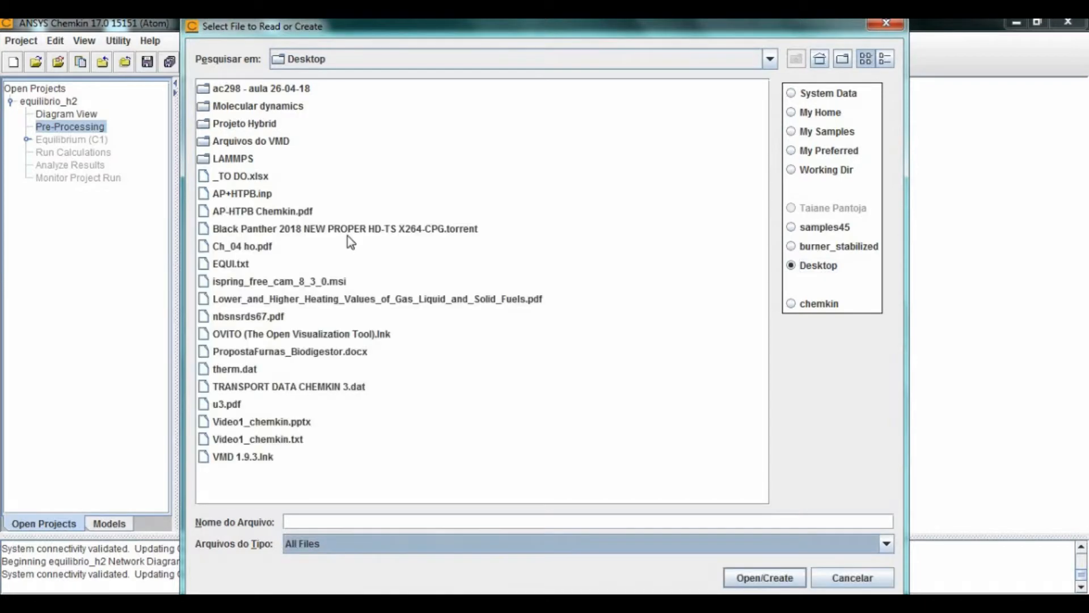
double_click(230, 264)
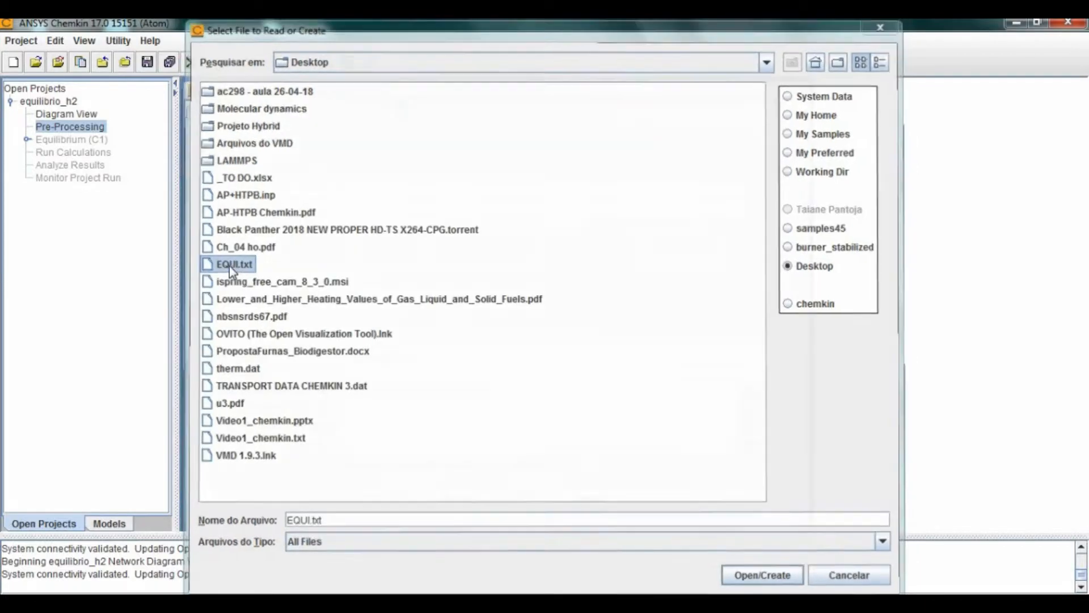
Step: Set the thermodynamics data file to therm.dat from the System Data folder
left_click(585, 431)
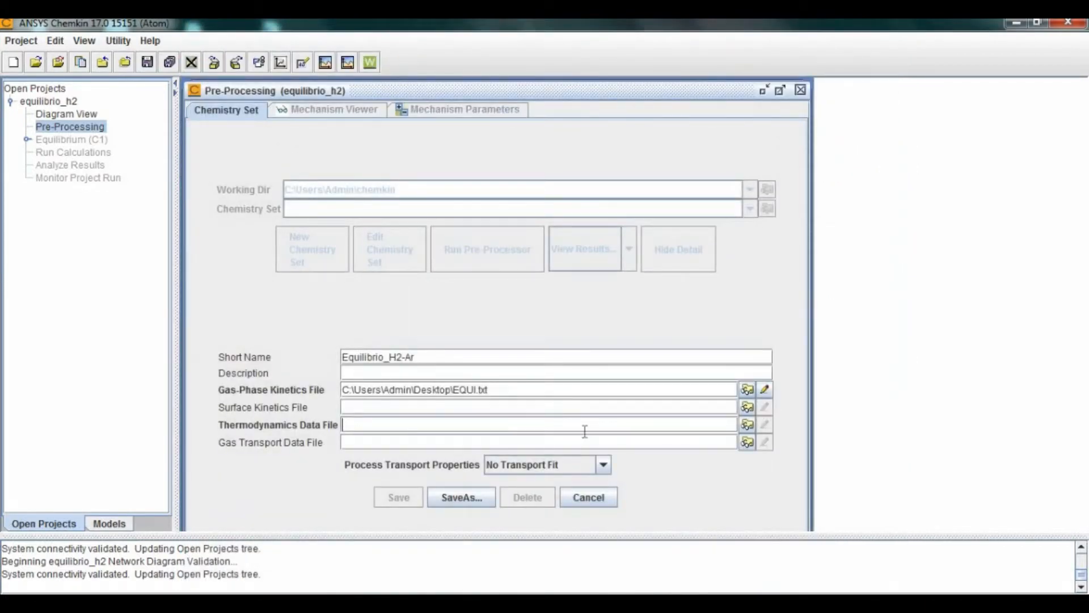
left_click(749, 430)
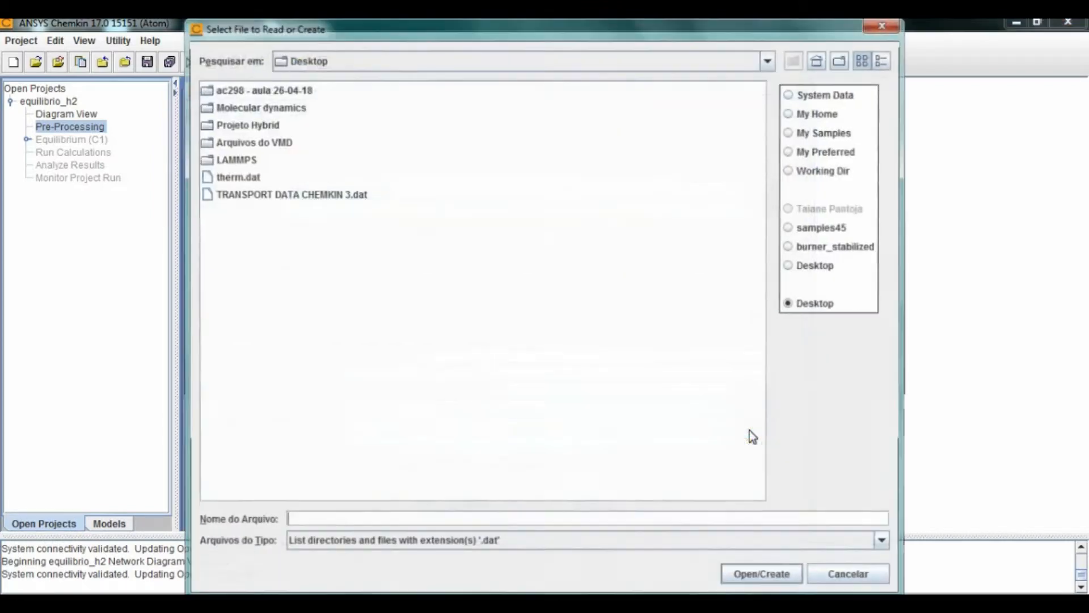
left_click(818, 93)
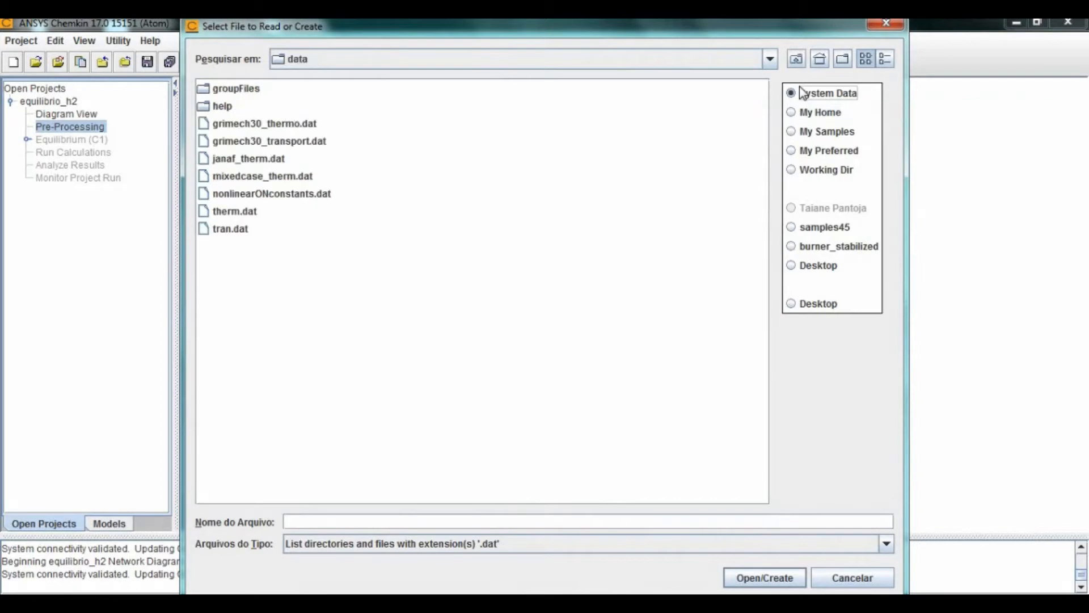
left_click(234, 209)
left_click(735, 576)
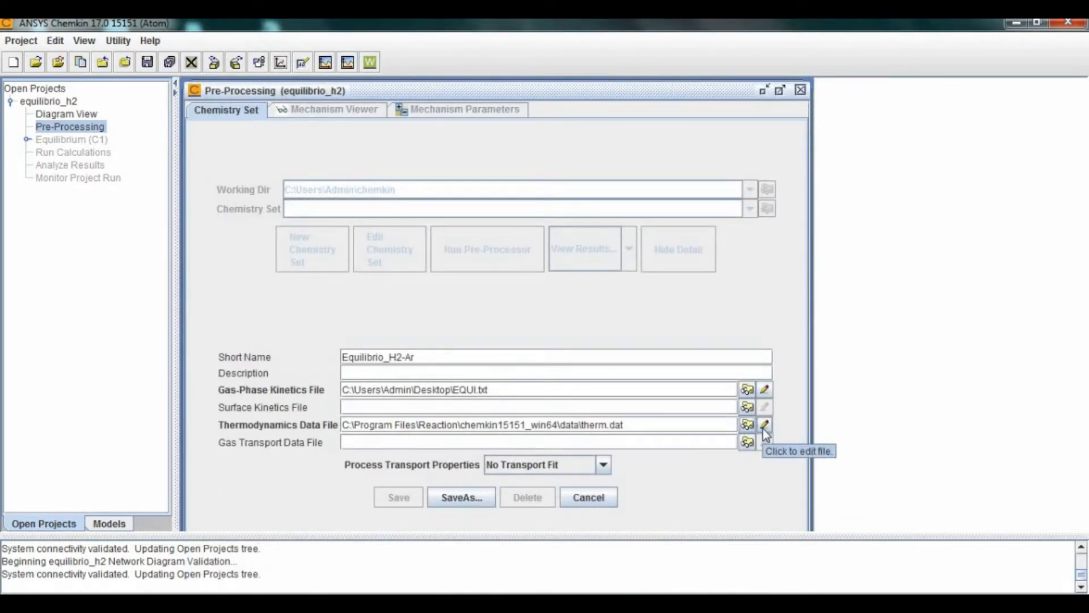
Step: Open the therm.dat thermodynamics file in an enlarged file editor and examine its species entries and polynomial coefficients
left_click(764, 430)
left_click_drag(487, 268, 739, 268)
left_click_drag(690, 402, 664, 566)
scroll(627, 316, "down", 2)
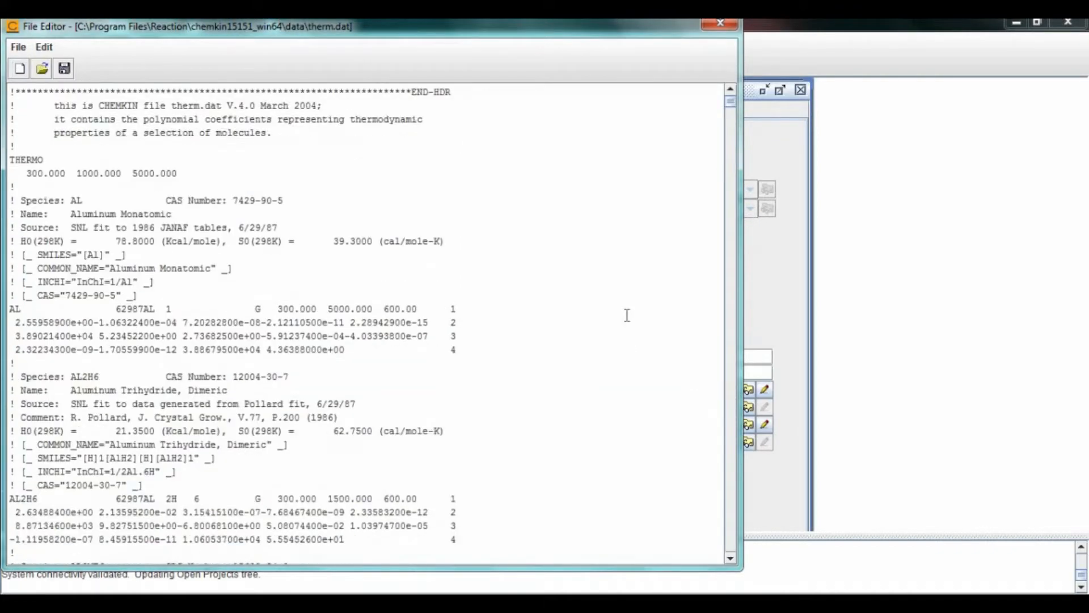
scroll(627, 316, "down", 8)
scroll(627, 317, "down", 20)
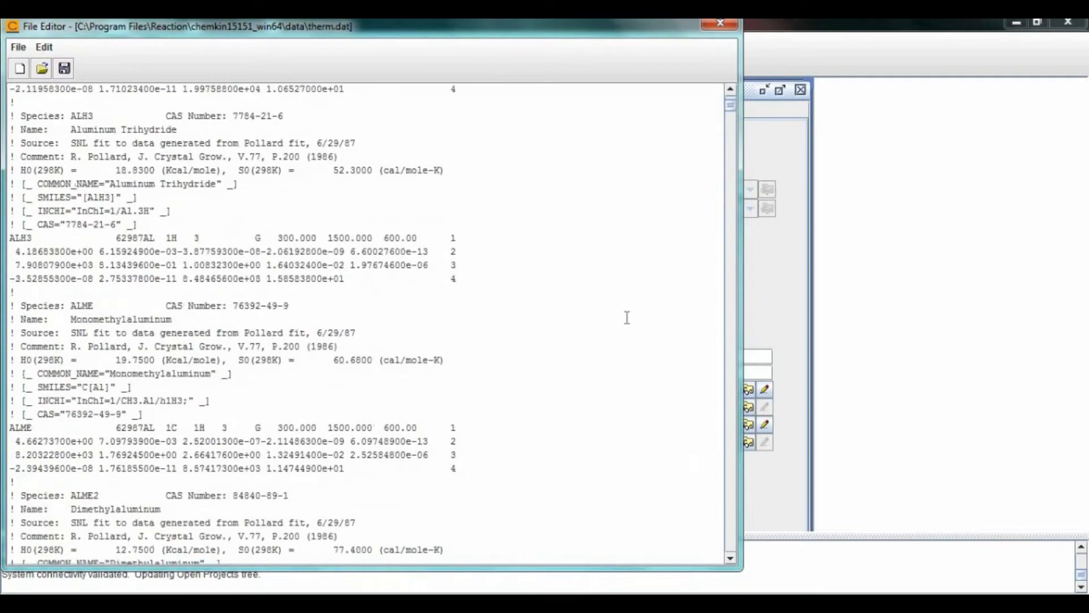
scroll(627, 317, "down", 20)
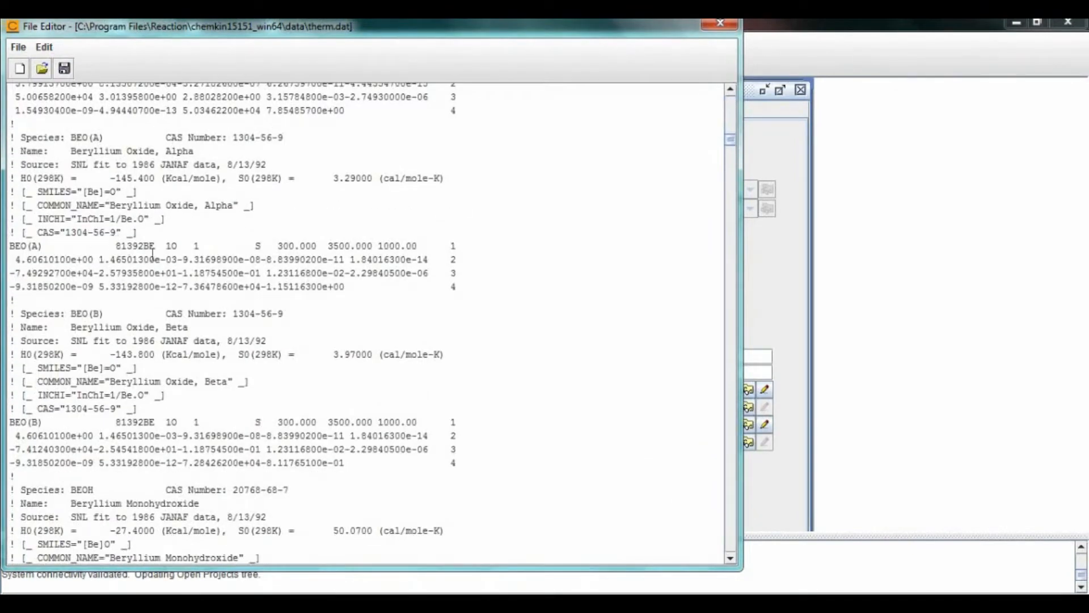
Step: Examine the polynomial coefficients and temperature limits of the BEO(A) entry in therm.dat, and close the file editor
left_click_drag(14, 259, 351, 286)
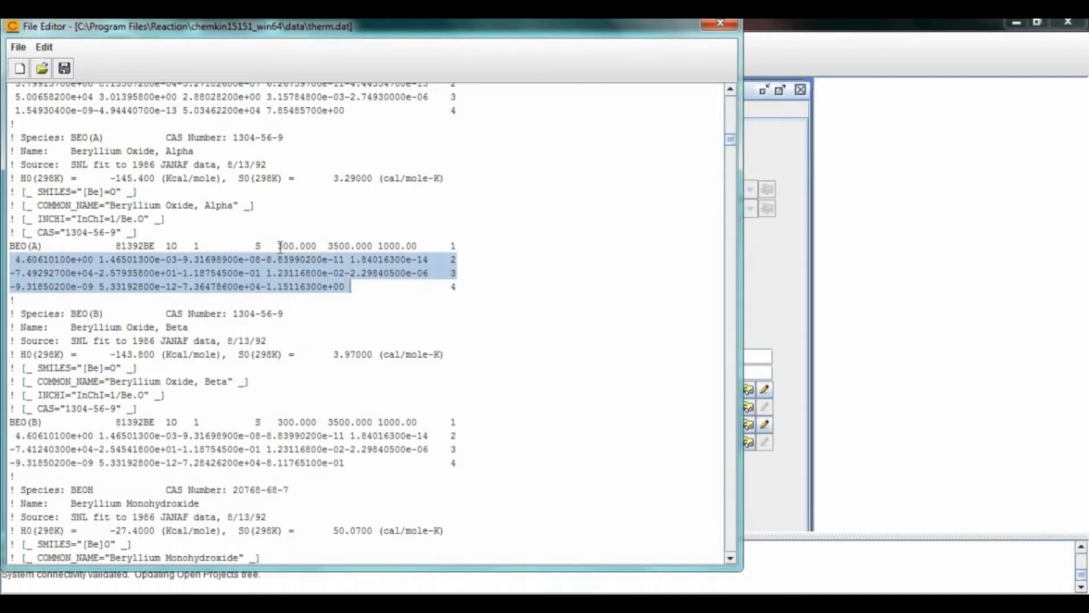
left_click_drag(277, 246, 421, 249)
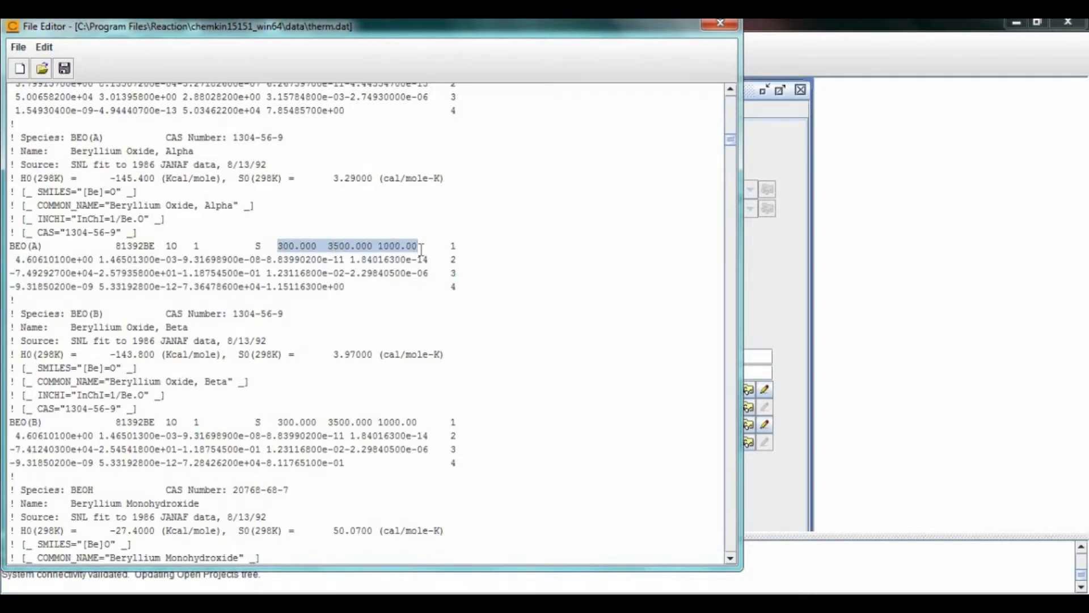
scroll(409, 311, "down", 15)
scroll(409, 312, "down", 20)
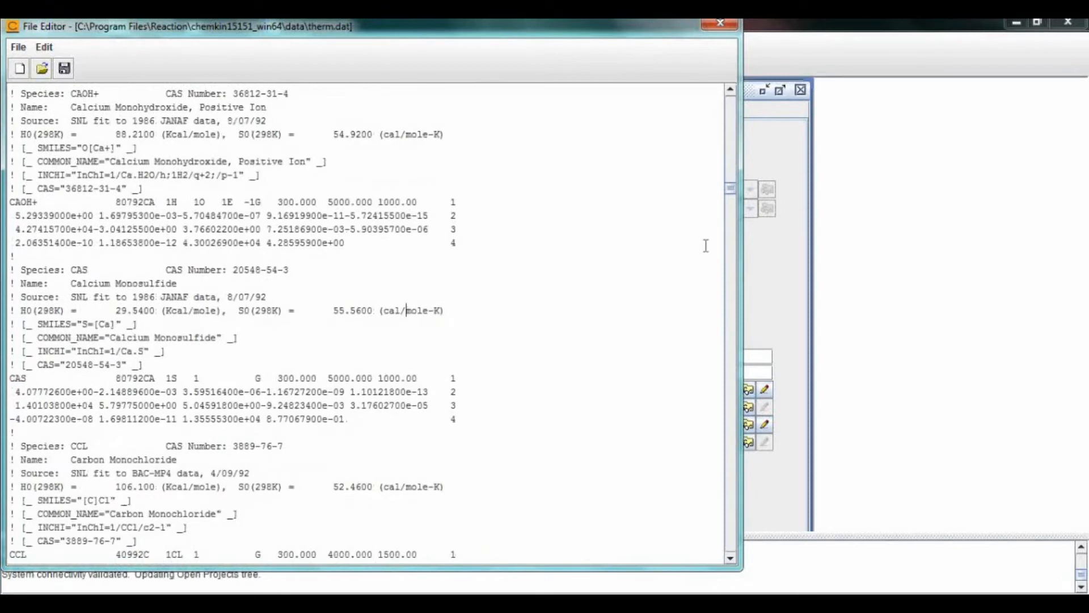
left_click(720, 23)
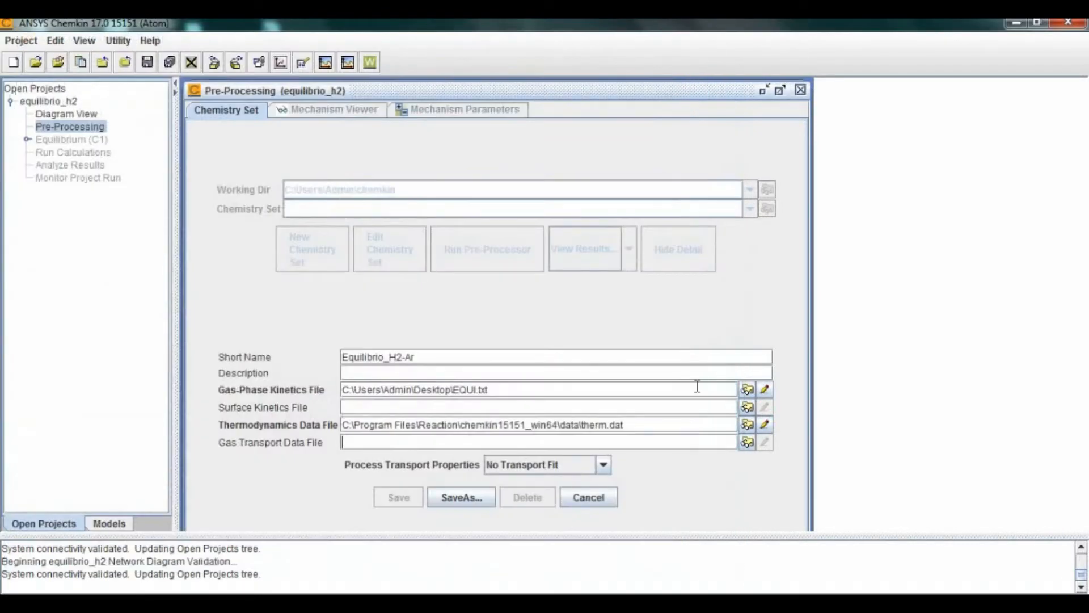
Step: Save the chemistry set as Equilibrio_H2-Ar.cks in the chemkin folder and run the pre-processor on it
left_click(461, 499)
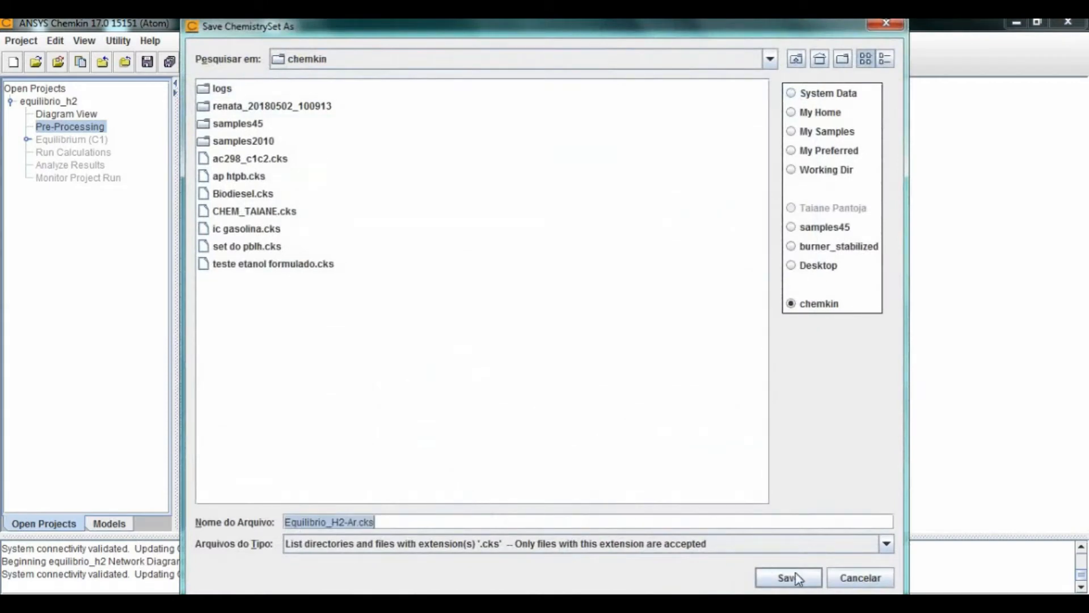
left_click(795, 575)
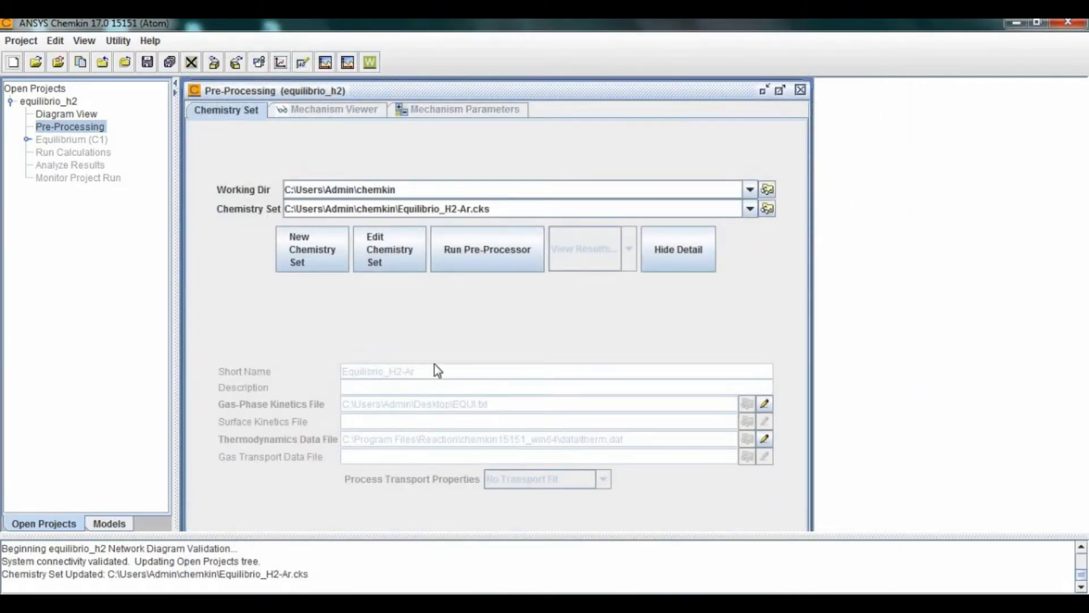
left_click(472, 235)
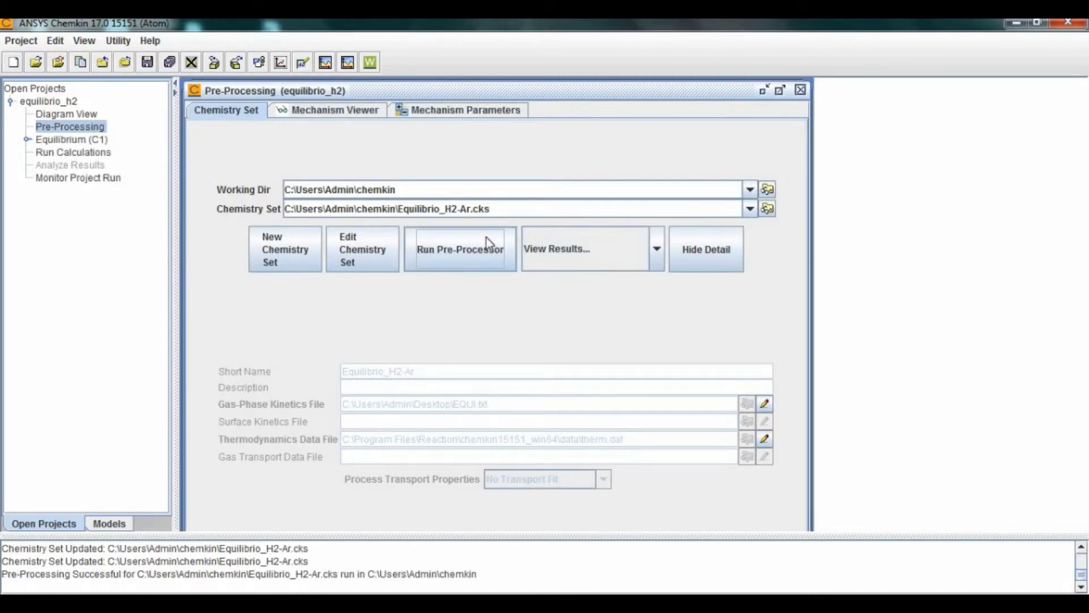
Step: Open the Gas-Phase Kinetics Output and examine its elements, species table and input error status, closing the file when done
left_click(561, 255)
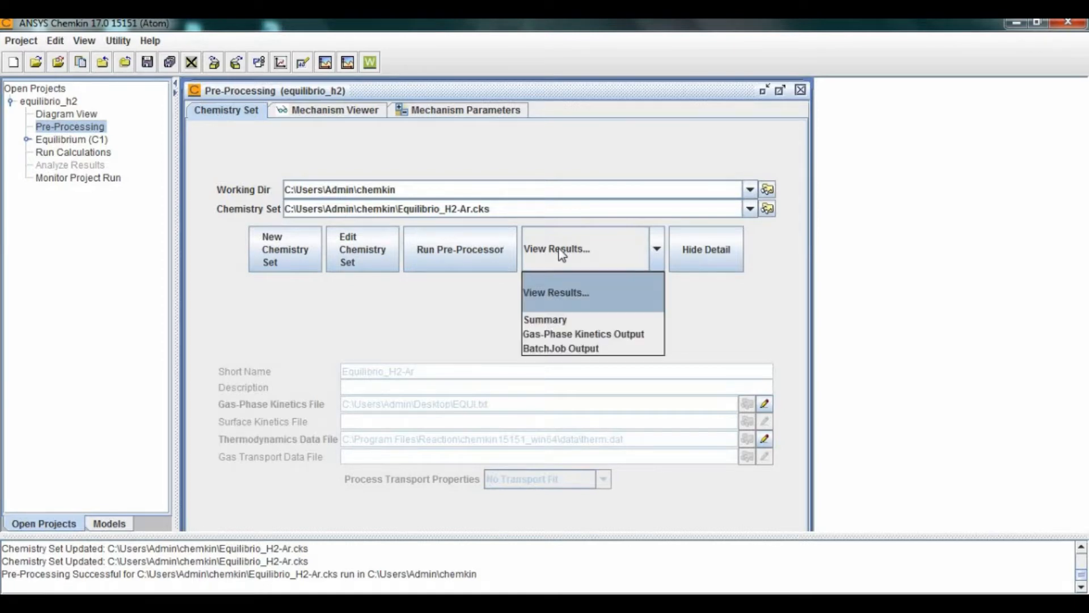
left_click(557, 332)
left_click_drag(714, 286, 715, 286)
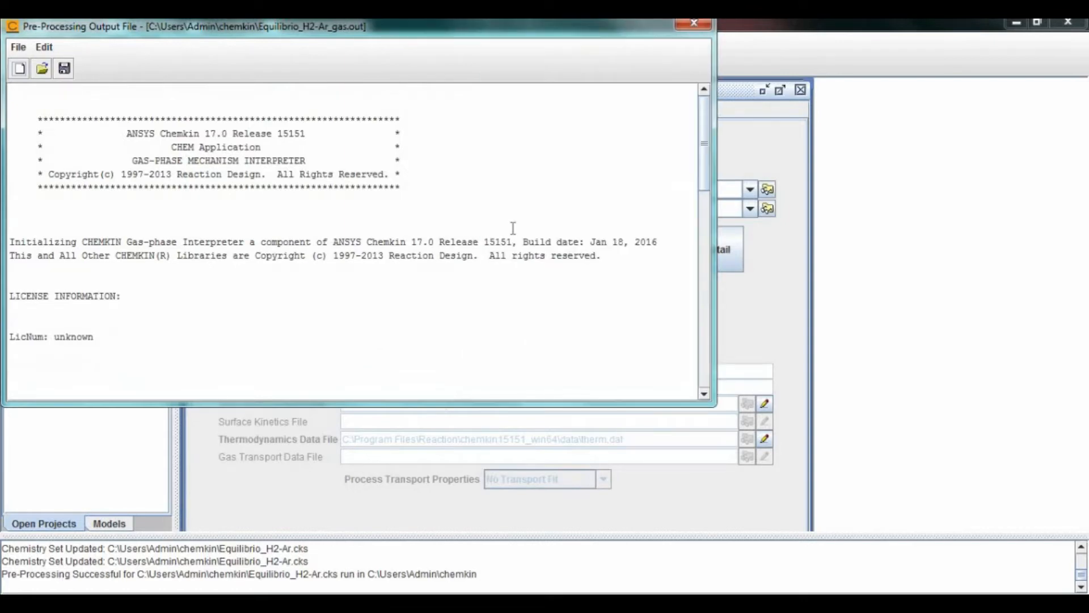
scroll(513, 228, "down", 10)
scroll(512, 227, "down", 2)
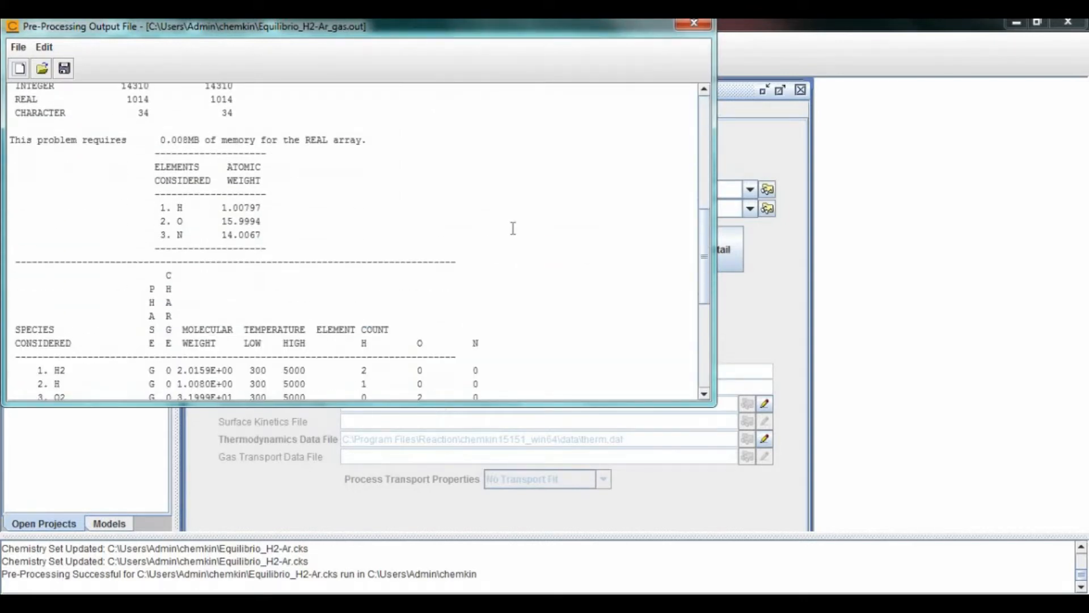
left_click_drag(178, 164, 232, 205)
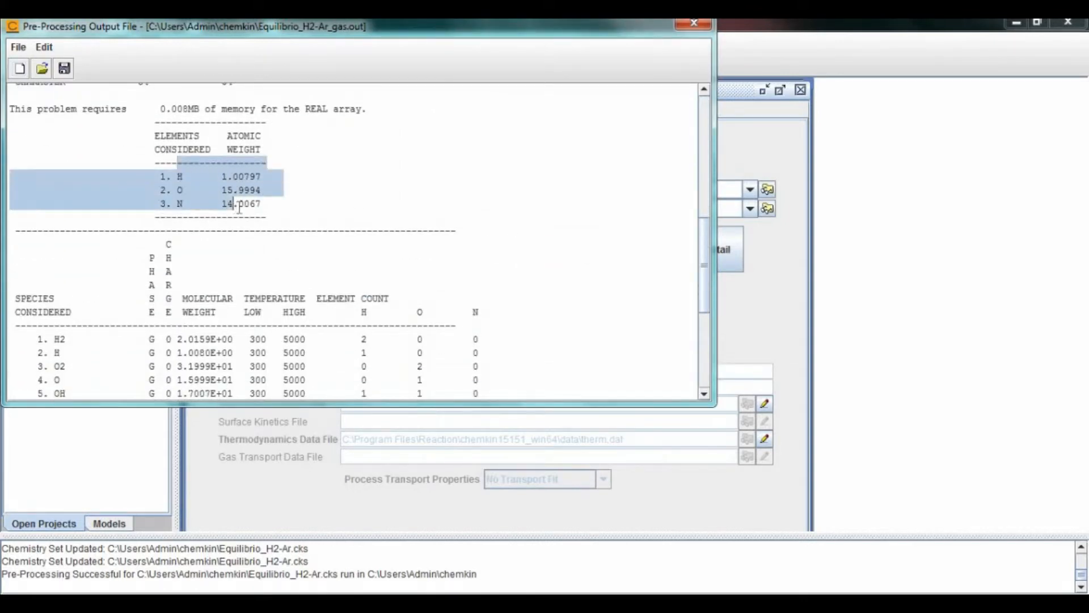
left_click(355, 213)
scroll(355, 214, "down", 6)
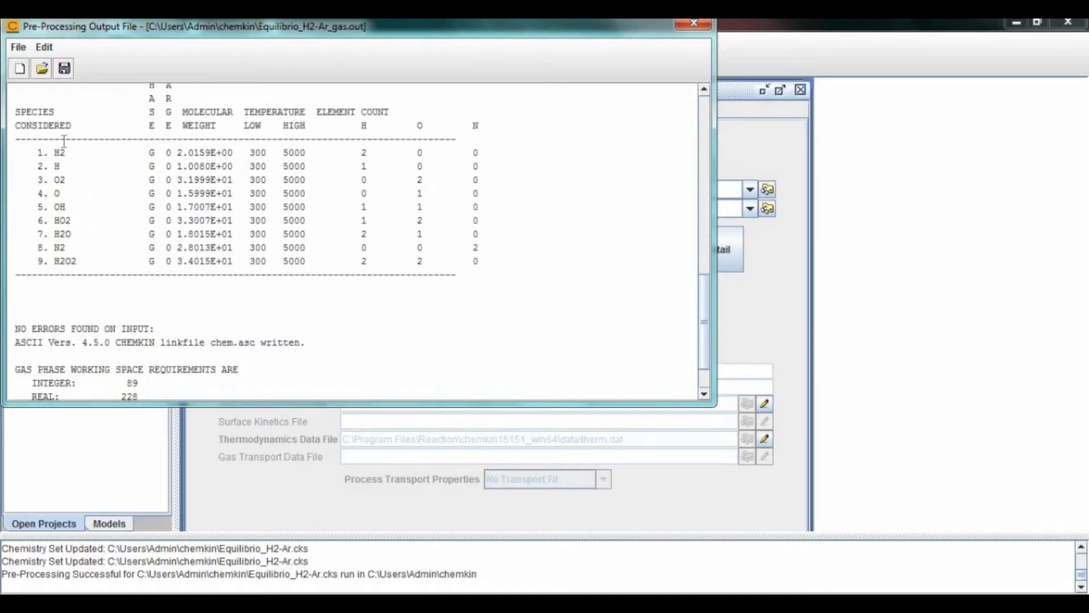
left_click_drag(28, 147, 501, 271)
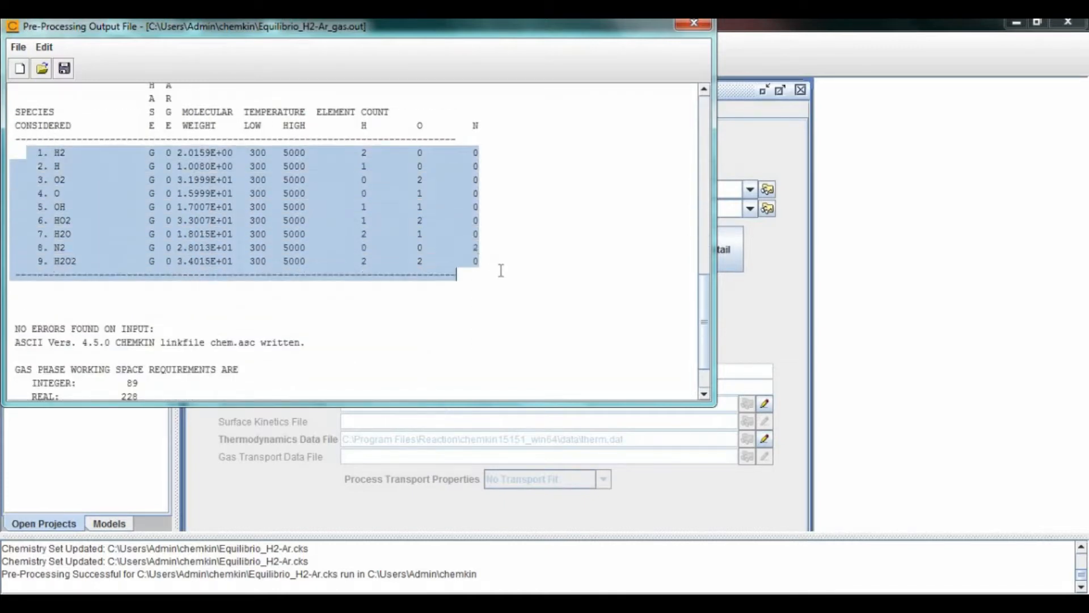
left_click(551, 248)
scroll(550, 248, "down", 2)
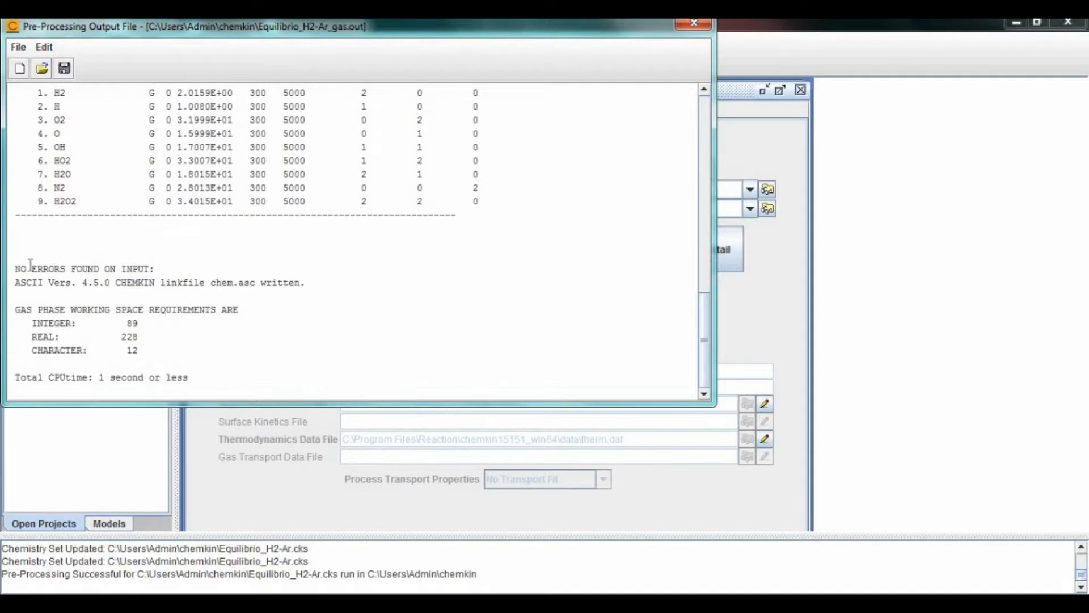
left_click_drag(11, 269, 177, 272)
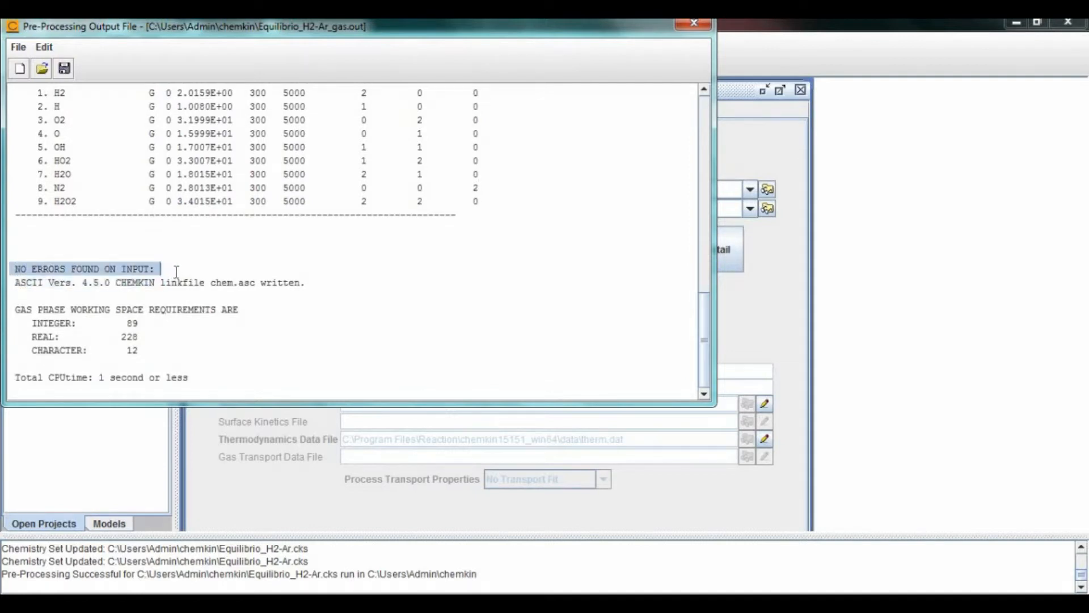
left_click(254, 265)
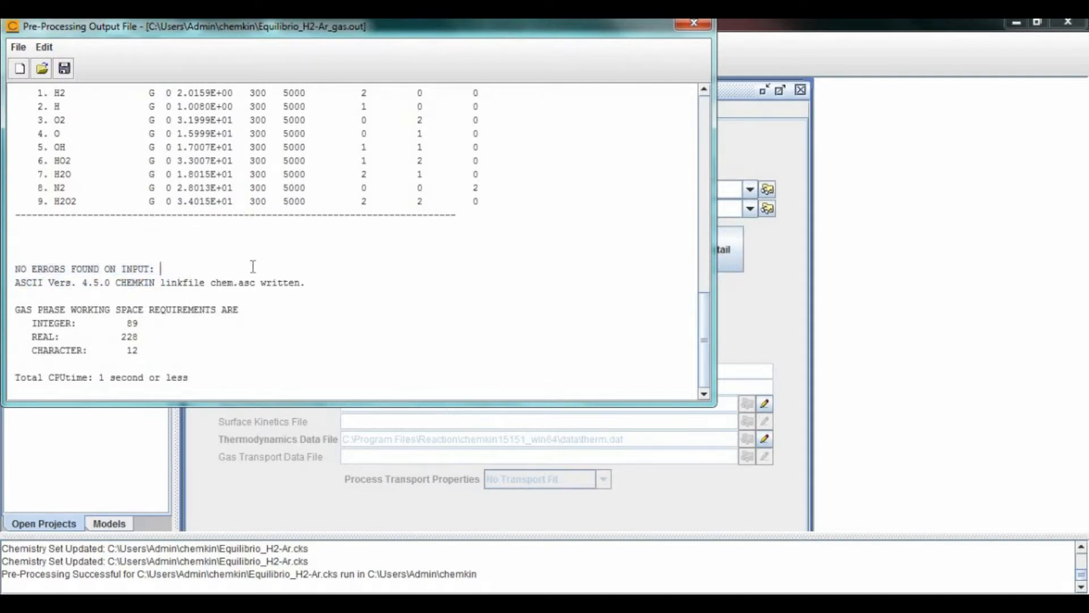
left_click(693, 23)
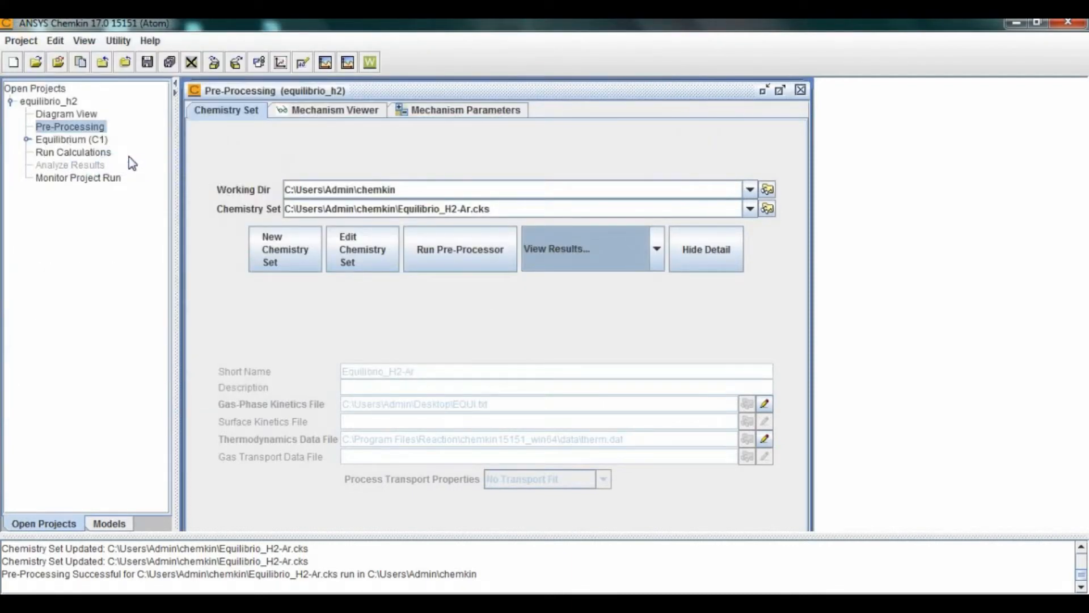
Step: Review the mechanism's thermodynamic data, the H2O data plot and the species parameters, and close the Pre-Processing window
left_click(345, 109)
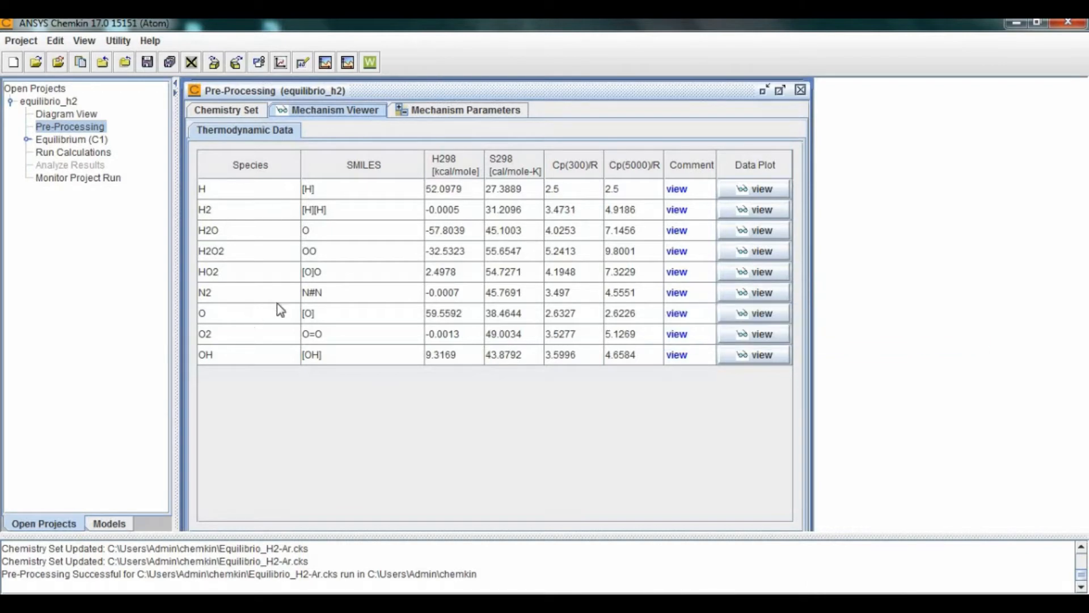
left_click(748, 236)
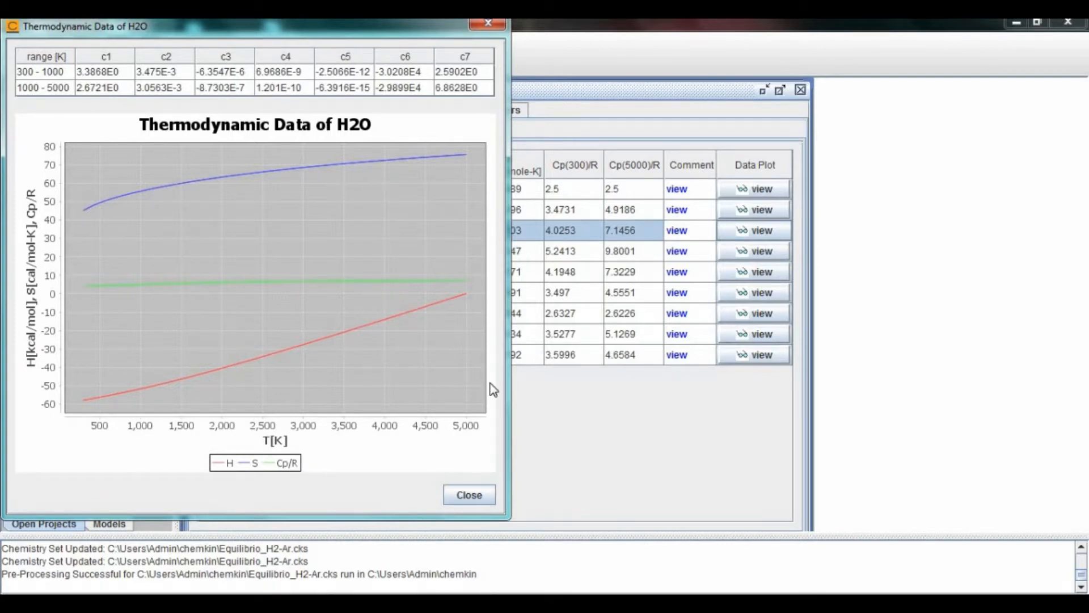
left_click(468, 494)
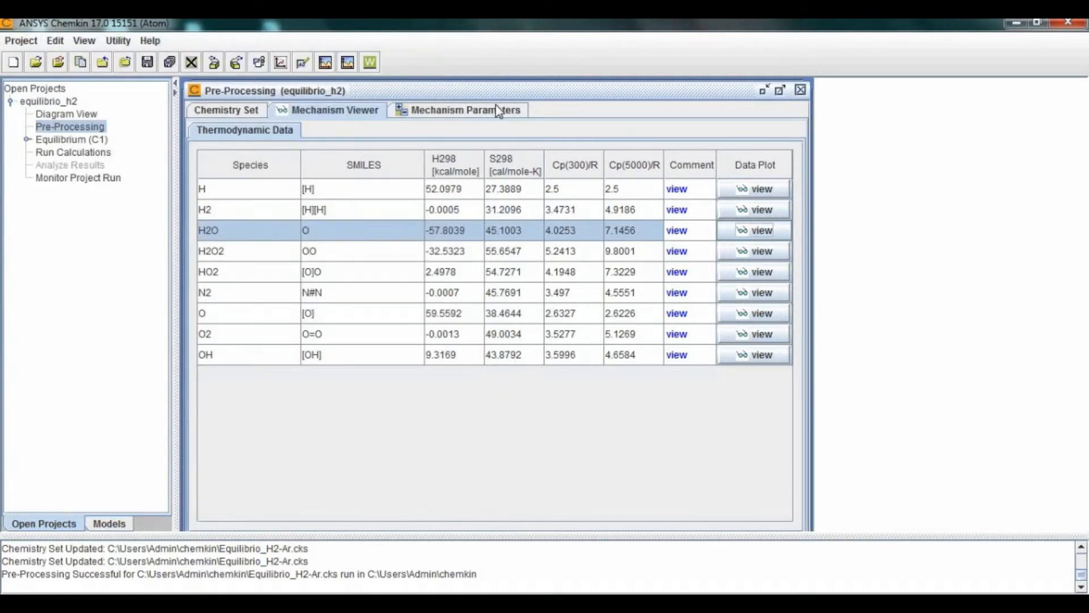
left_click(498, 112)
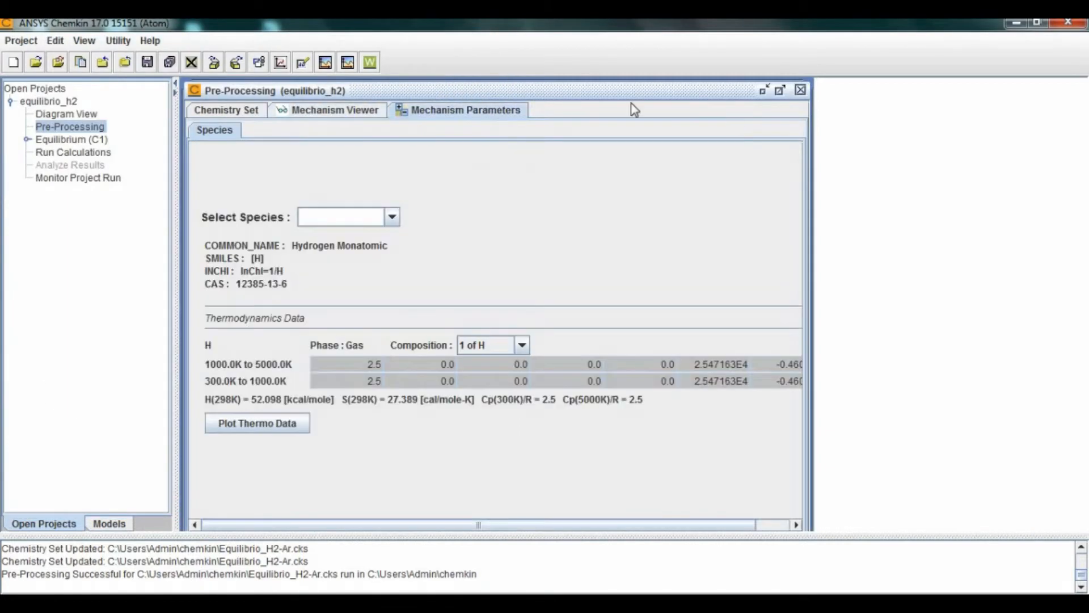
left_click(800, 90)
Step: Set the C1_ Equilibrium reactor's temperature to 300 K, pressure to 1 atm and estimated equilibrium temperature to 2000 K
double_click(81, 139)
double_click(81, 149)
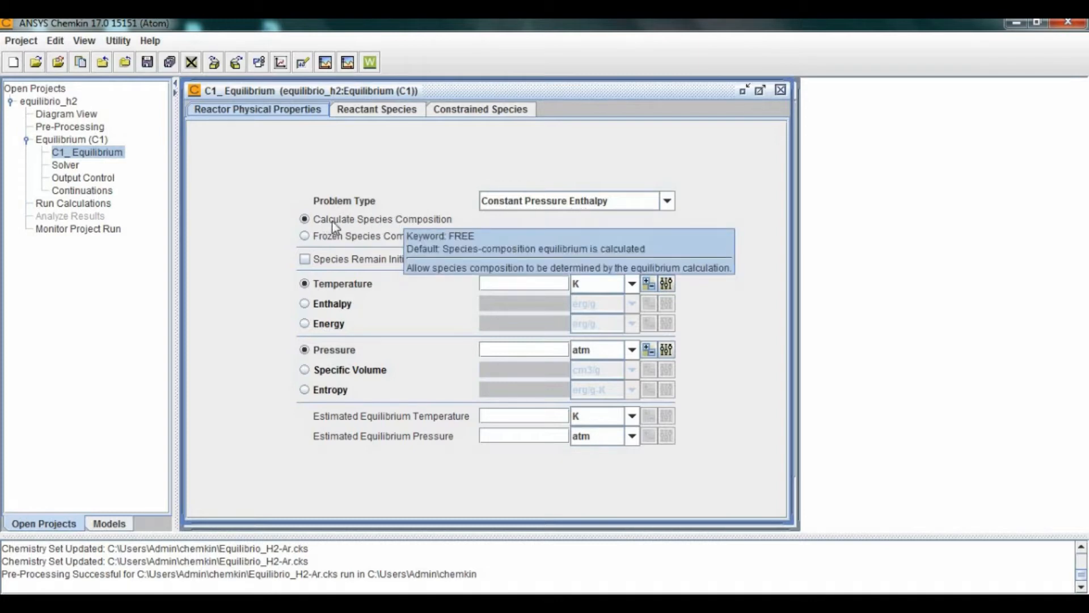
left_click(498, 284)
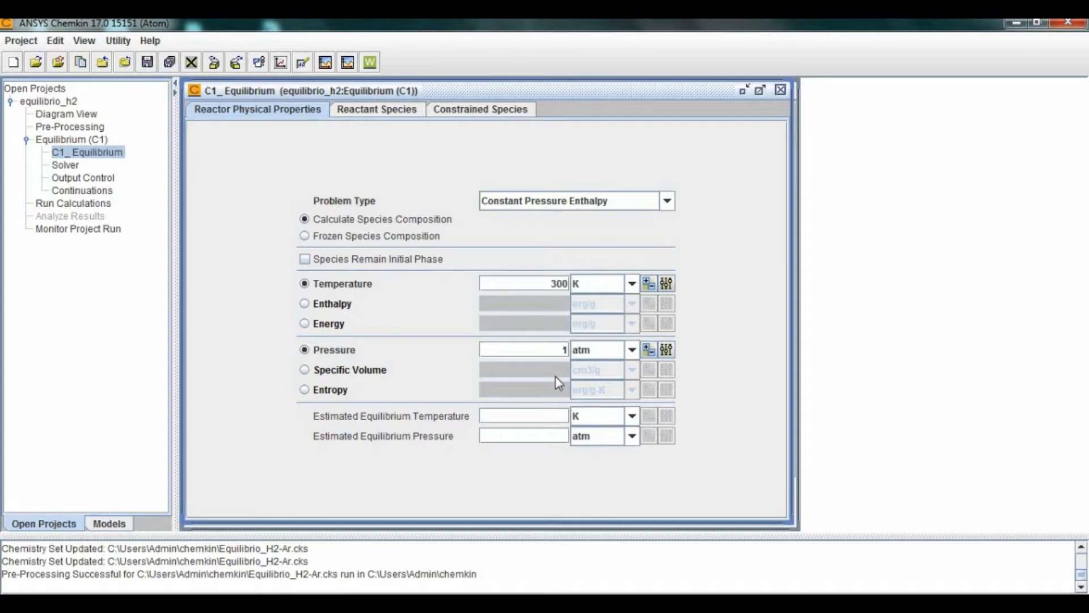
type("2000")
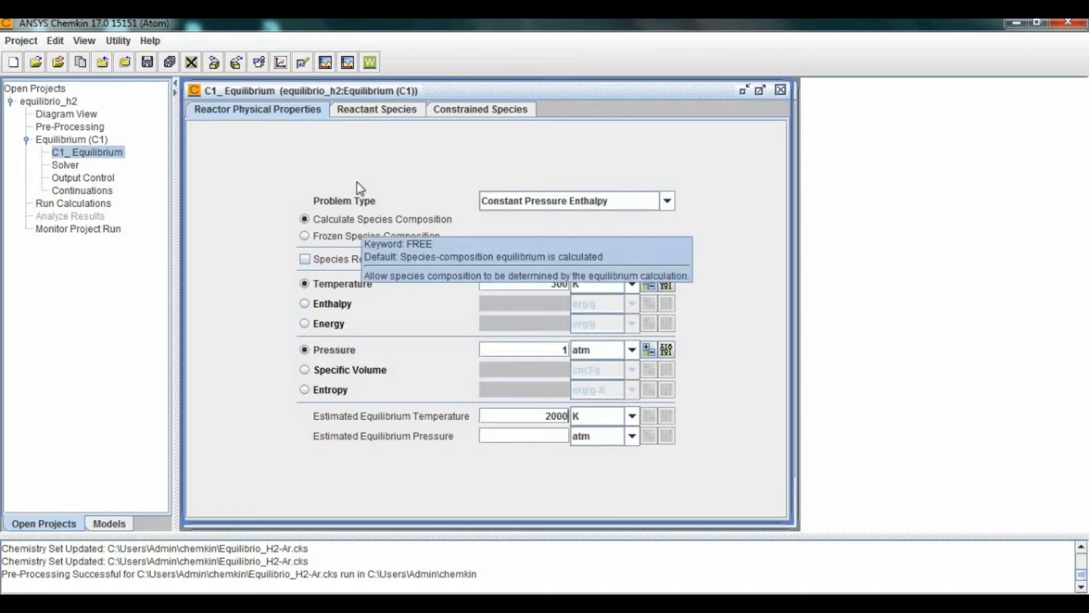
Step: Add H2 to the C1_ Equilibrium reactant species with a mole amount of 2
left_click(366, 119)
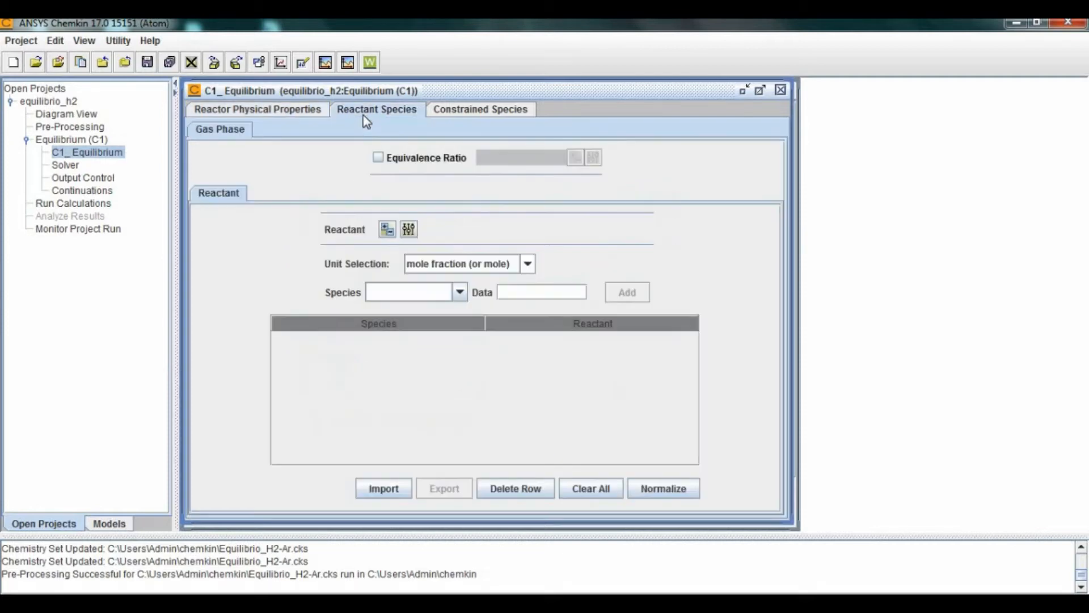
left_click(459, 293)
left_click(429, 340)
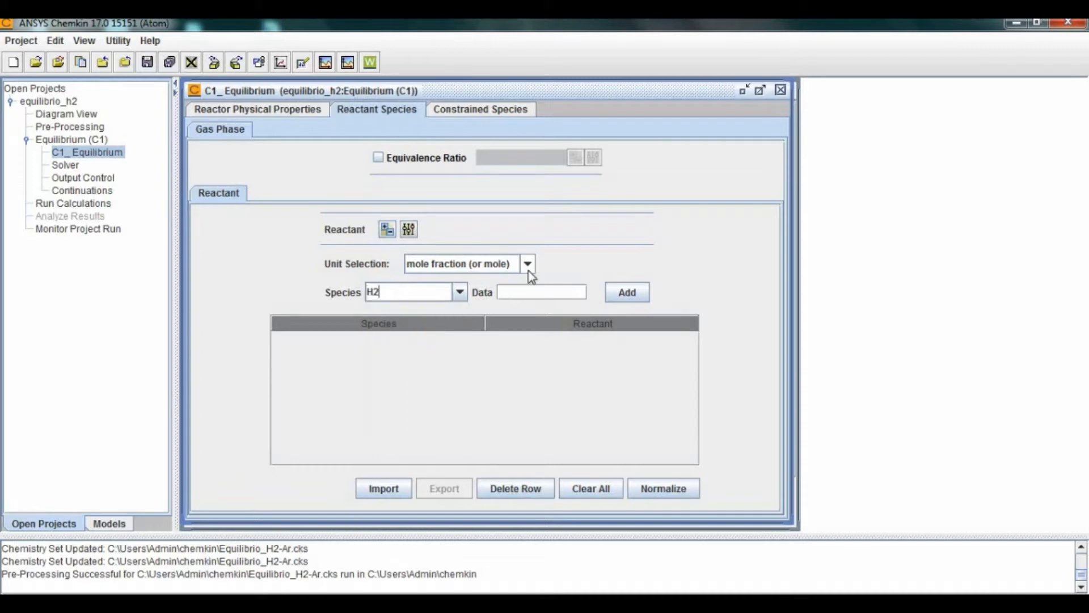
left_click(524, 291)
type("2")
left_click(624, 294)
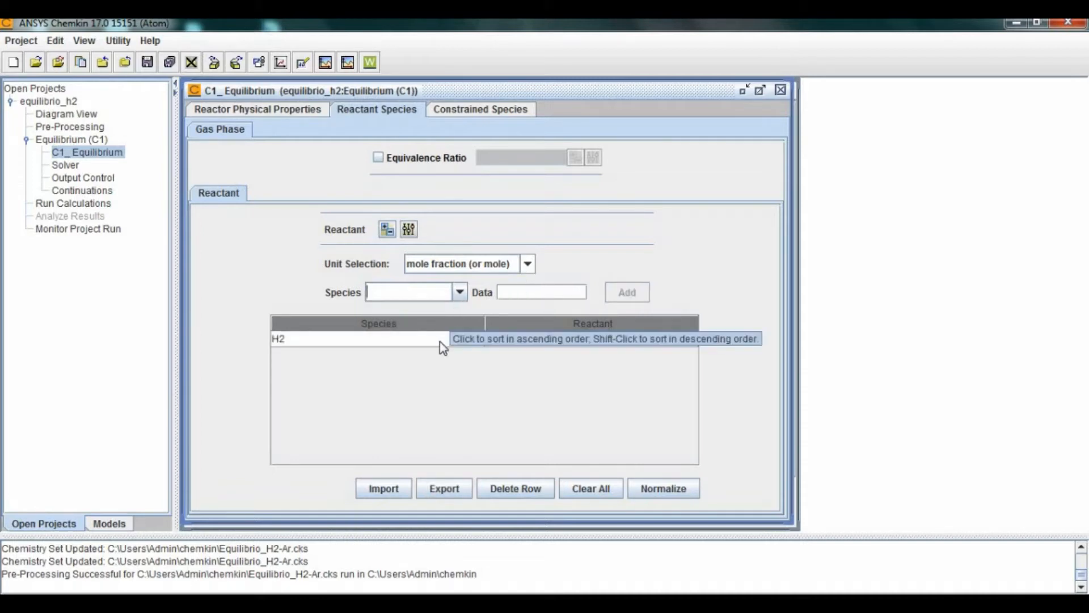
Step: Add O2 to the reactant species with a mole amount of 1
left_click(460, 292)
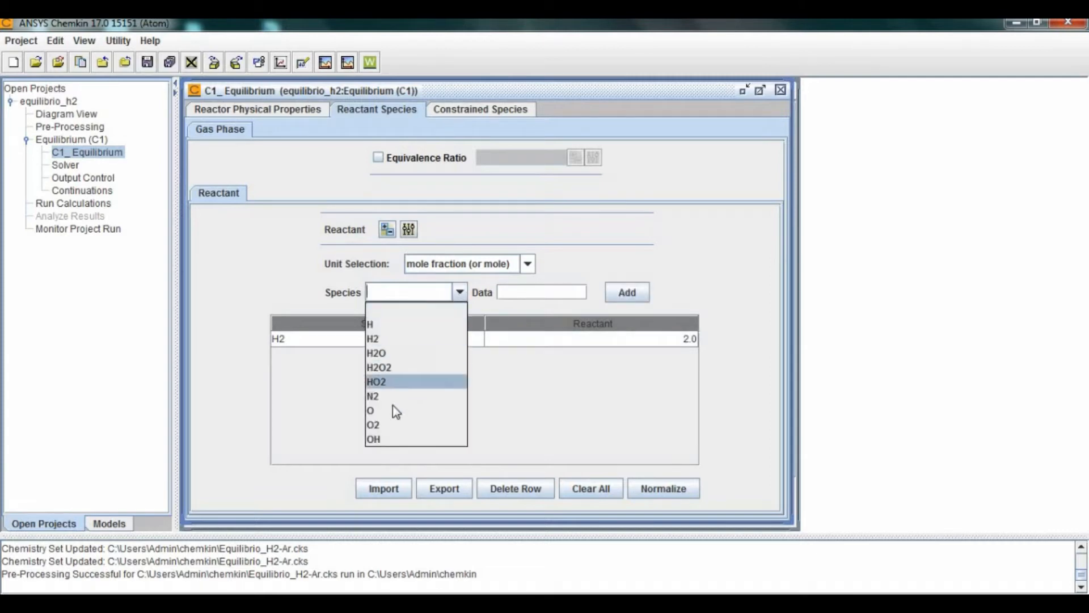
left_click(383, 425)
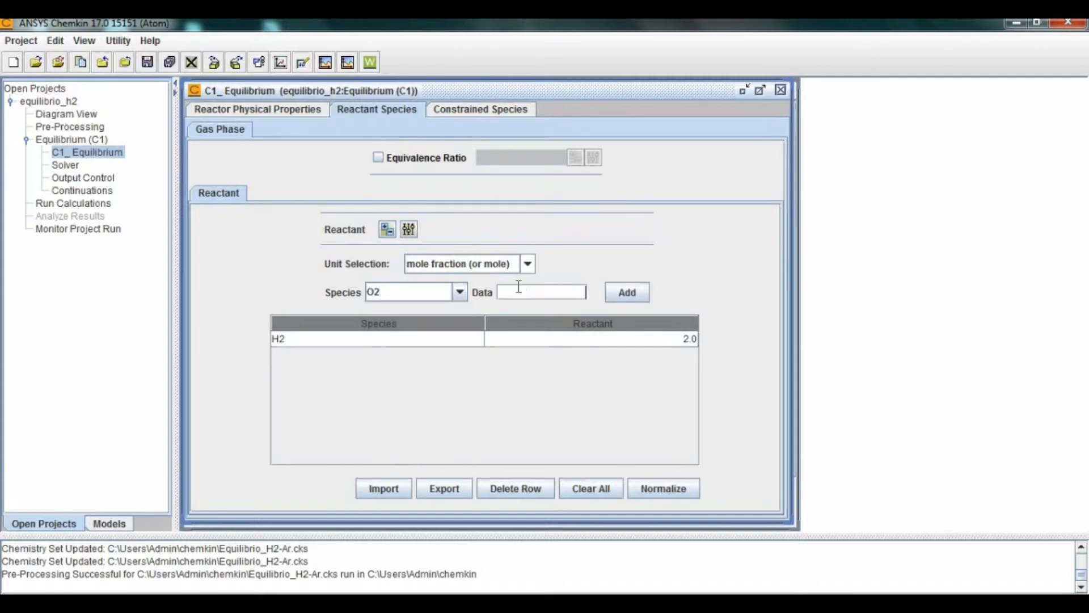
left_click(519, 286)
type("1")
left_click(624, 294)
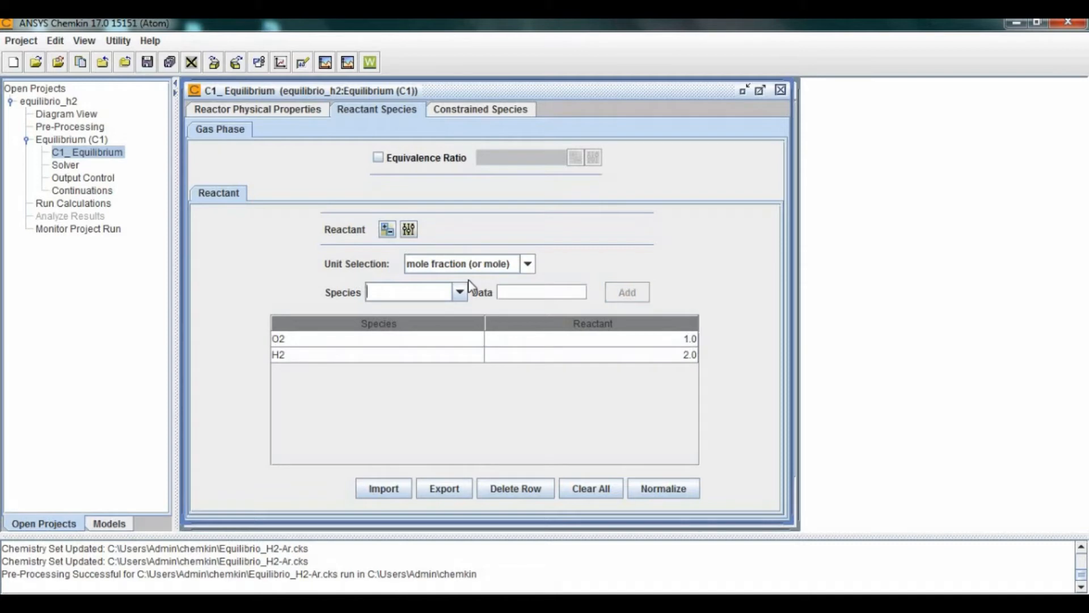
Step: Add N2 to the reactant species with a mole amount of 3.76
left_click(459, 292)
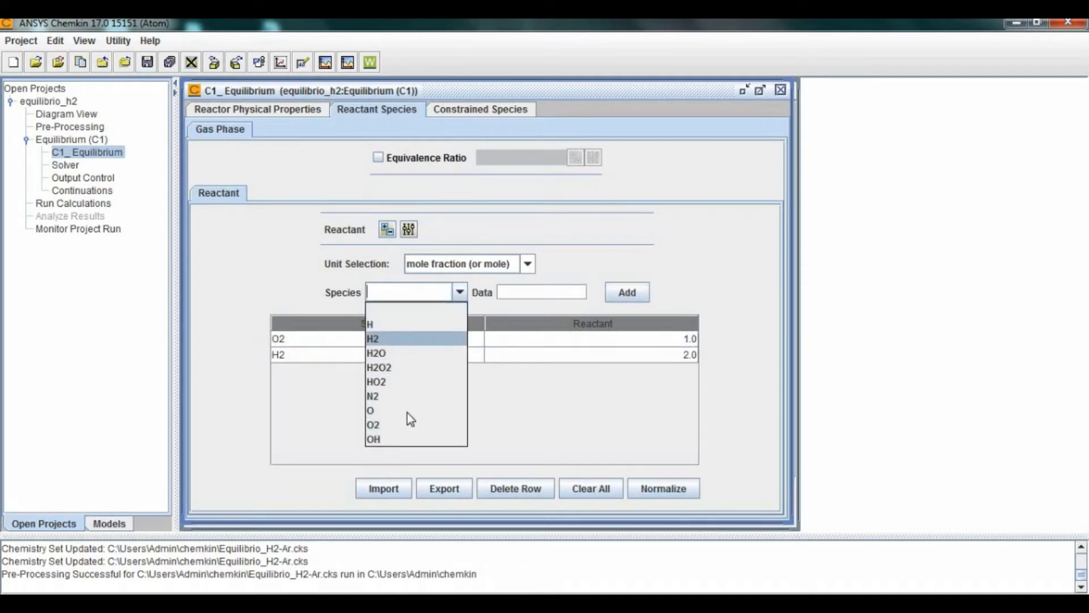
left_click(414, 397)
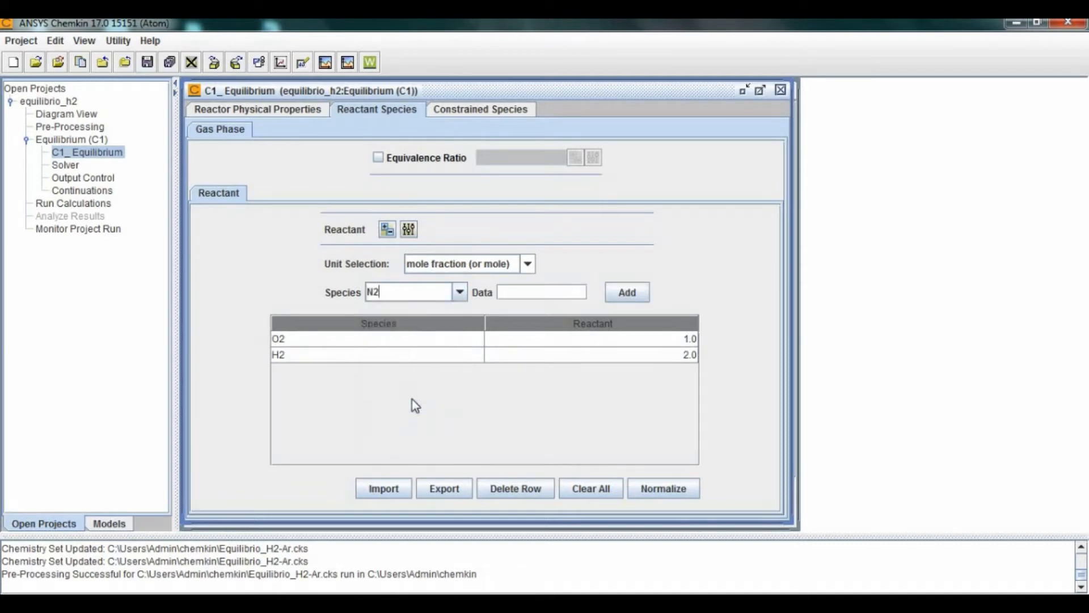
left_click(531, 291)
type("3.76")
left_click(624, 295)
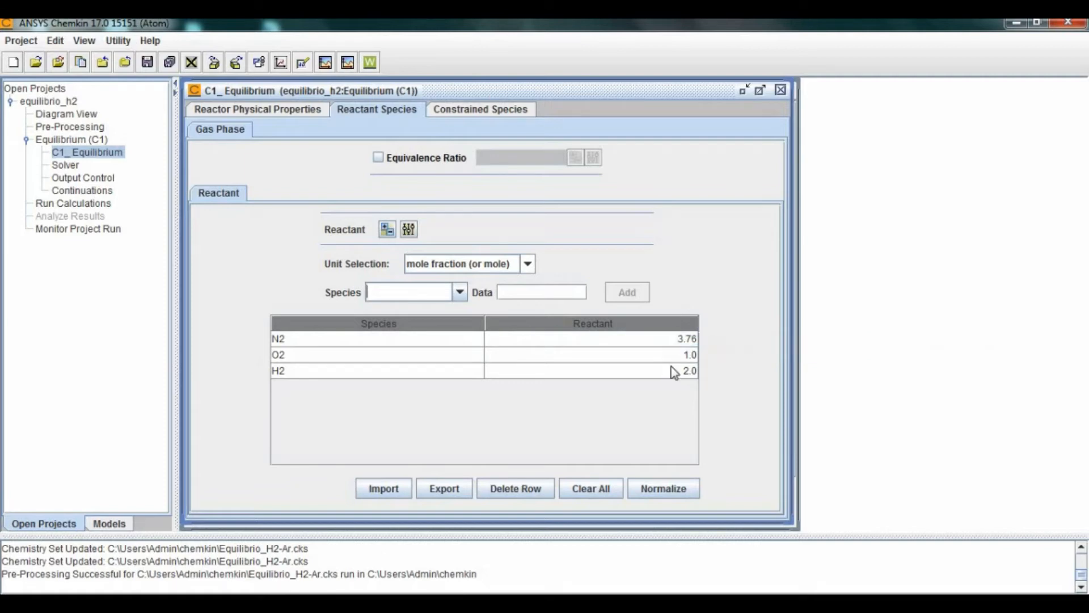
Step: Review the reactor physical properties and reactant species of C1_ Equilibrium, and close its settings window
left_click(261, 109)
left_click(363, 110)
left_click(274, 110)
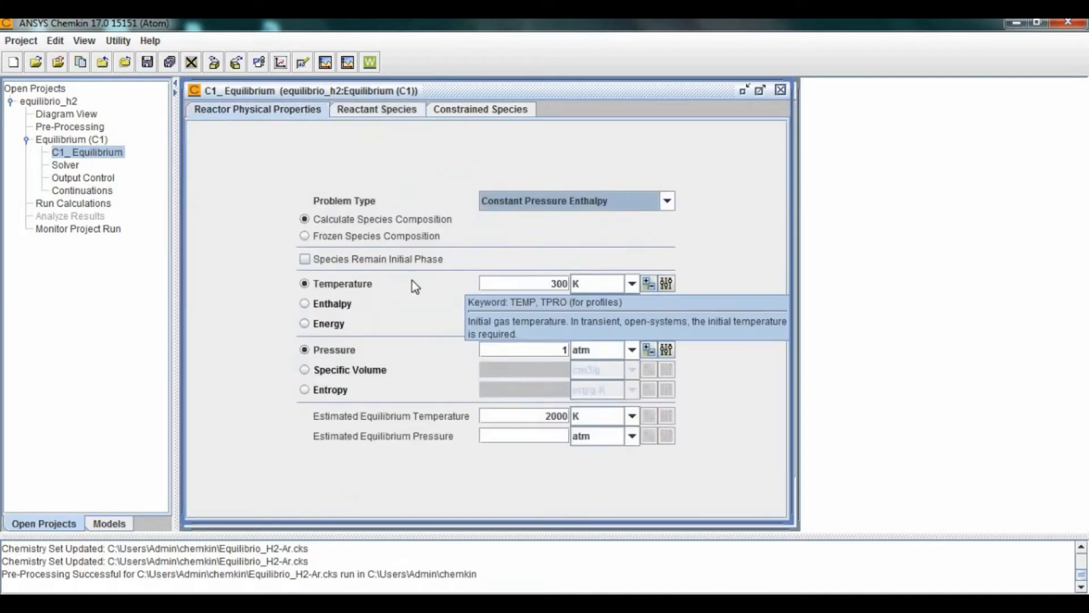
left_click(780, 89)
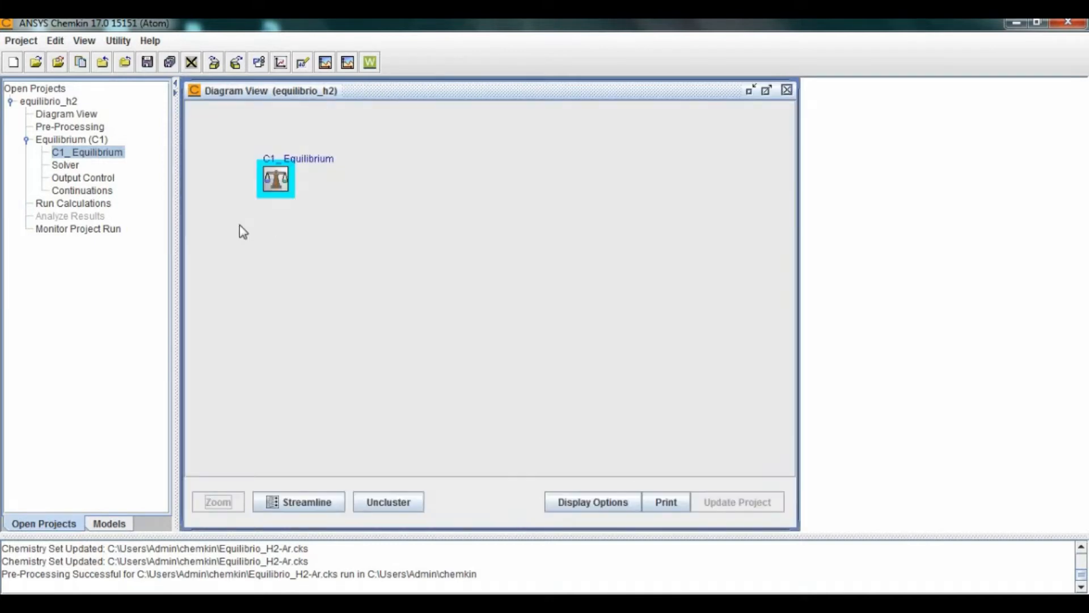
Step: Set up 2 new continuation runs for the Equilibrium (C1) reactor
left_click(73, 193)
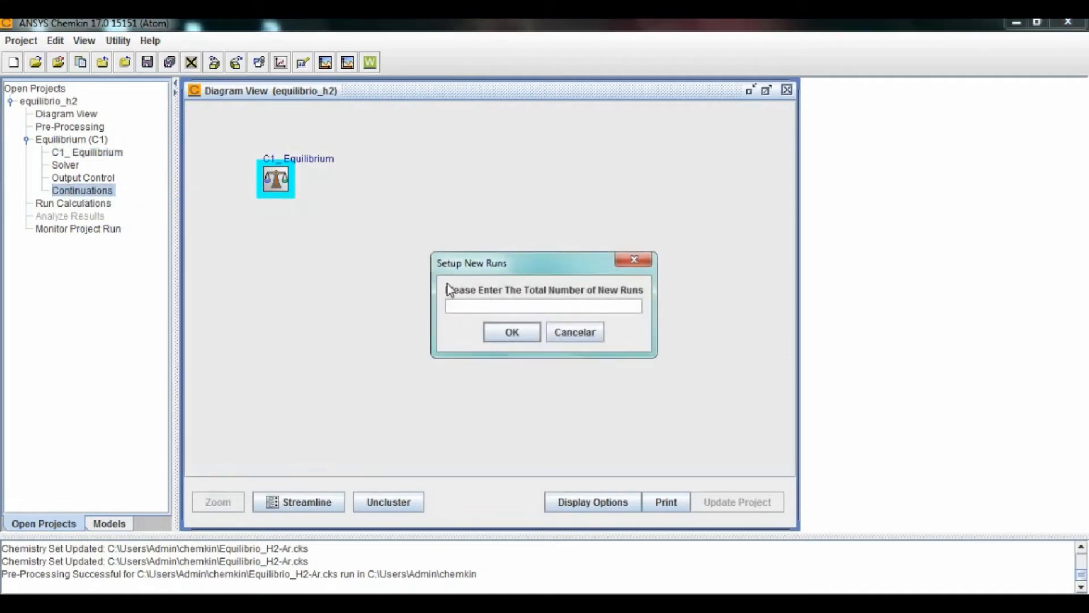
type("2")
left_click(491, 330)
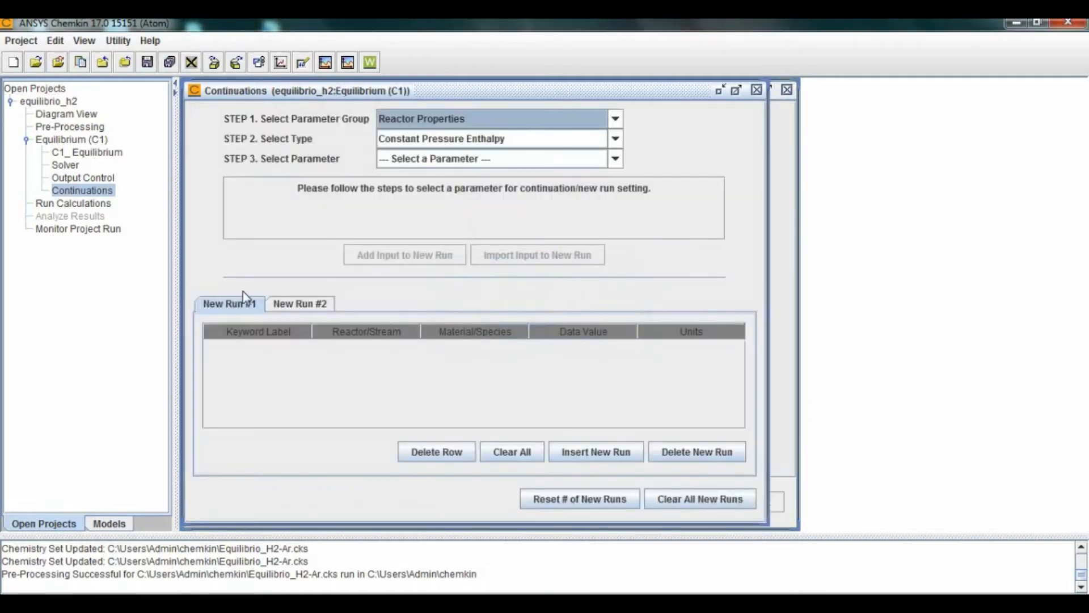
Step: Add a C1_ Equilibrium temperature of 400 K to New Run #1
left_click(467, 159)
left_click(408, 234)
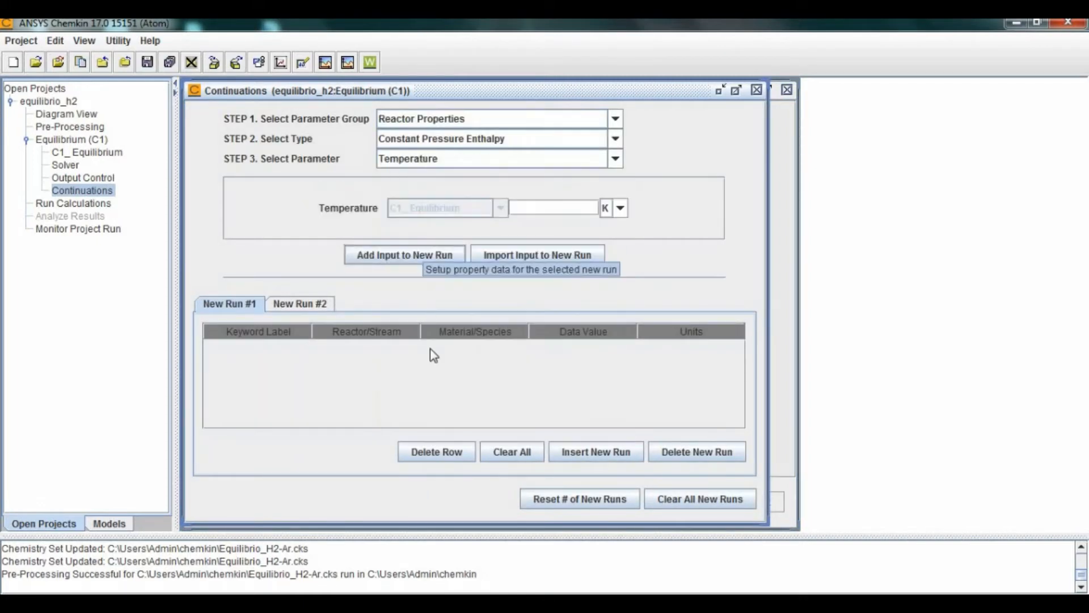
left_click(577, 213)
type("400")
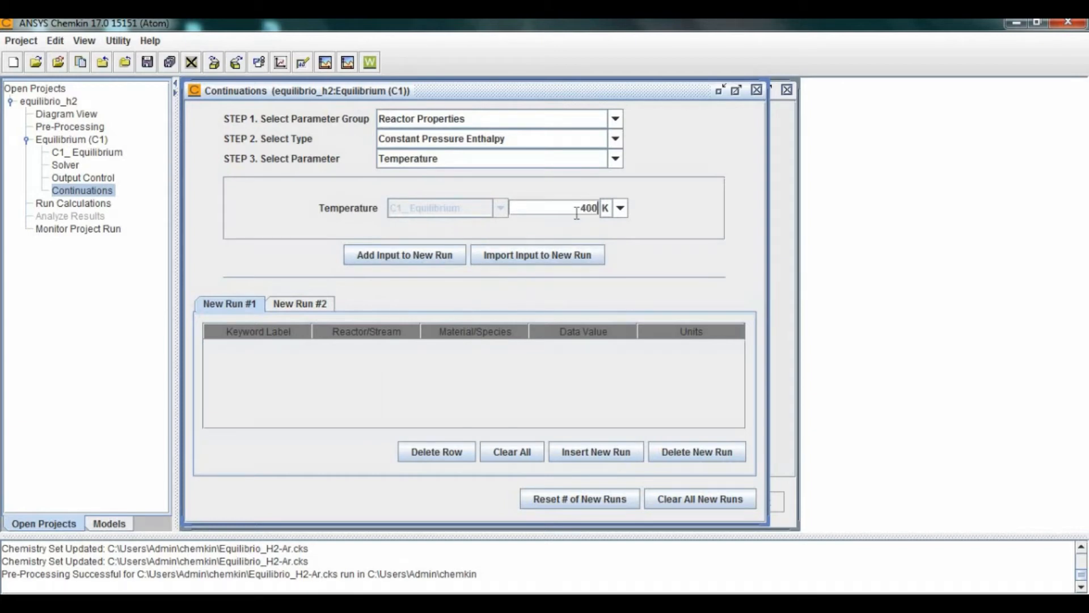
left_click(445, 256)
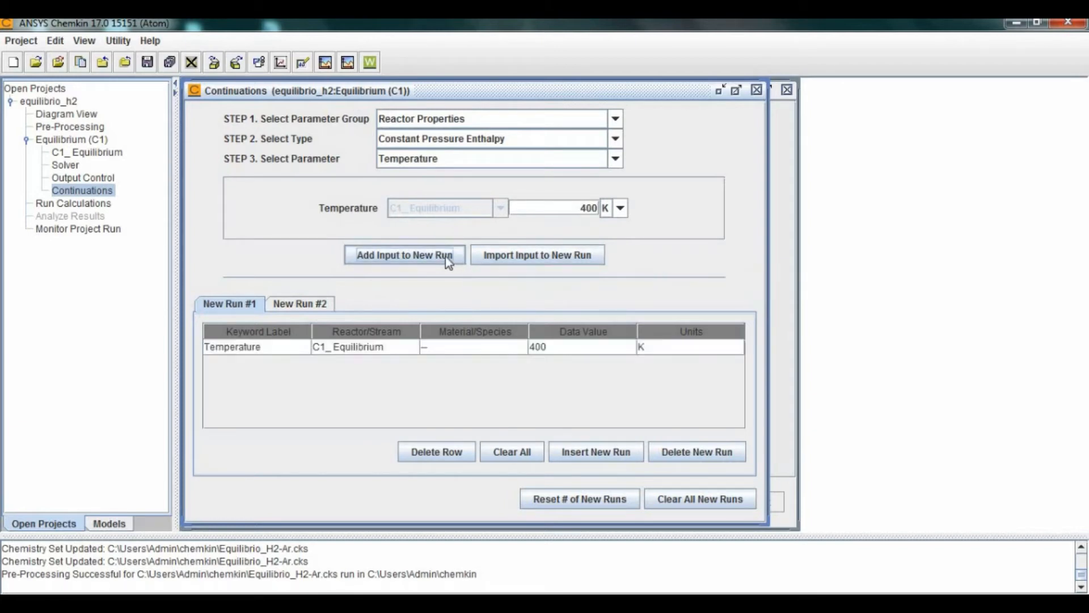
Step: Add a C1_ Equilibrium temperature of 500 K to New Run #2 and close the continuation settings
left_click(318, 303)
double_click(592, 207)
type("500")
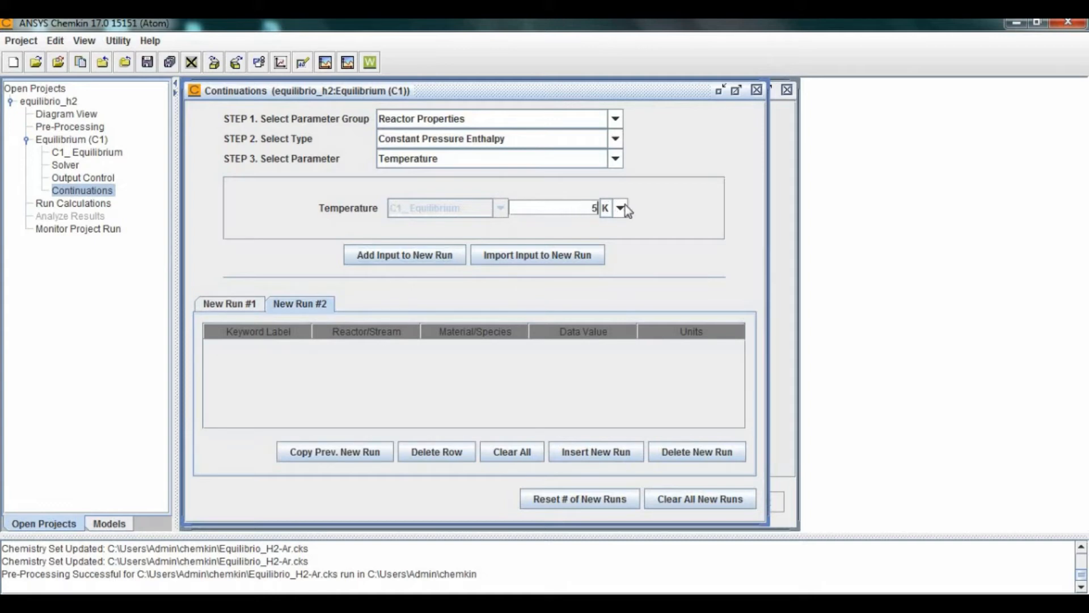
left_click(445, 257)
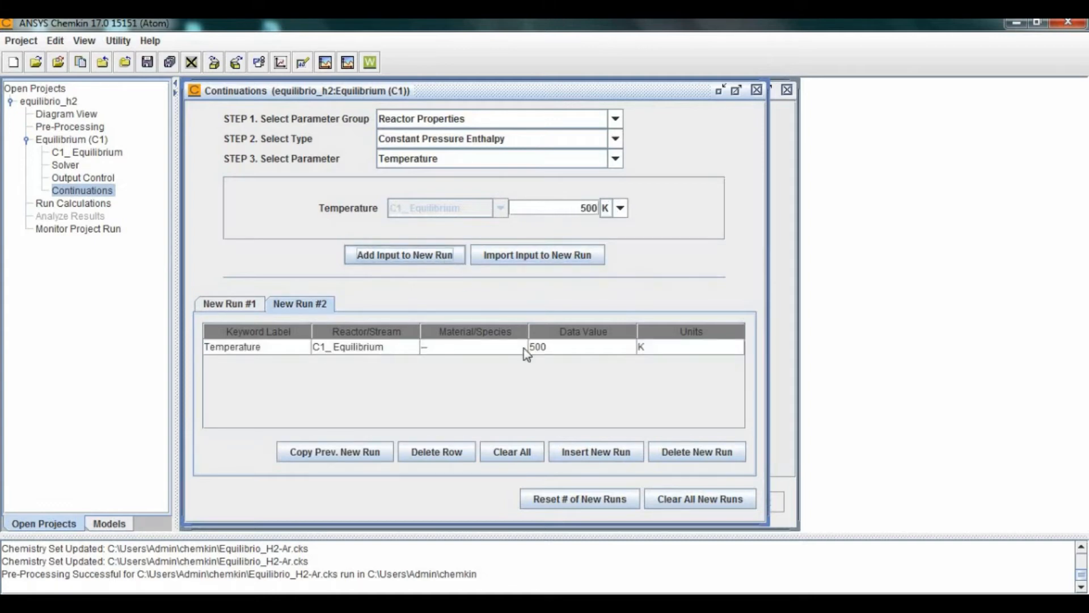
left_click(755, 91)
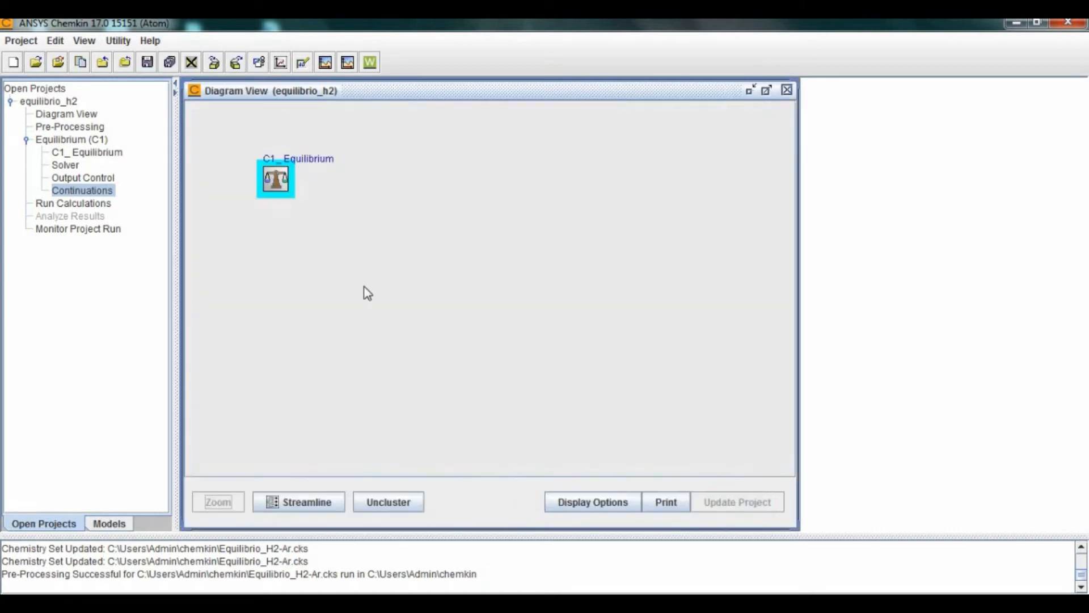
Step: Run the equilibrium calculations and process the solution data with all variables selected, showing the results in the maximized Visualizer
left_click(74, 204)
left_click(247, 148)
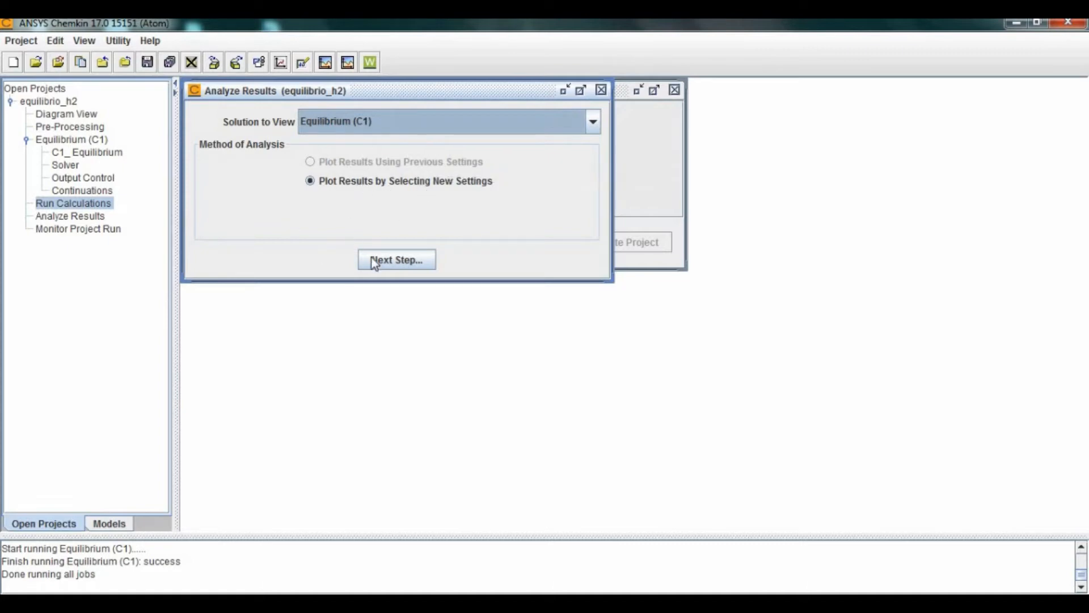
left_click(404, 262)
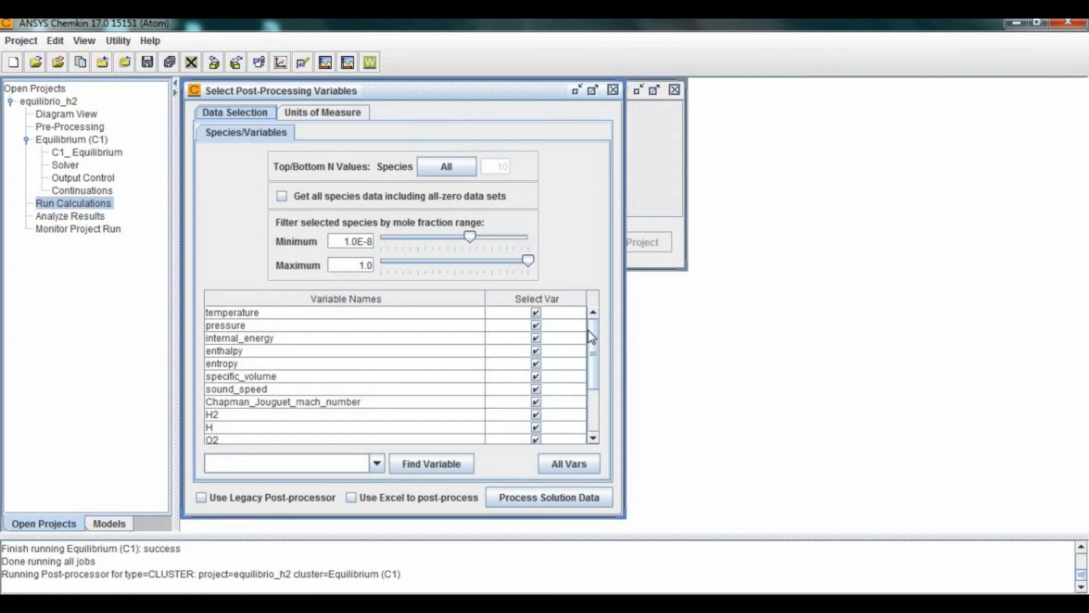
mouse_move(590, 336)
left_mouse_down()
mouse_move(590, 395)
mouse_move(600, 322)
left_mouse_up()
left_click(572, 501)
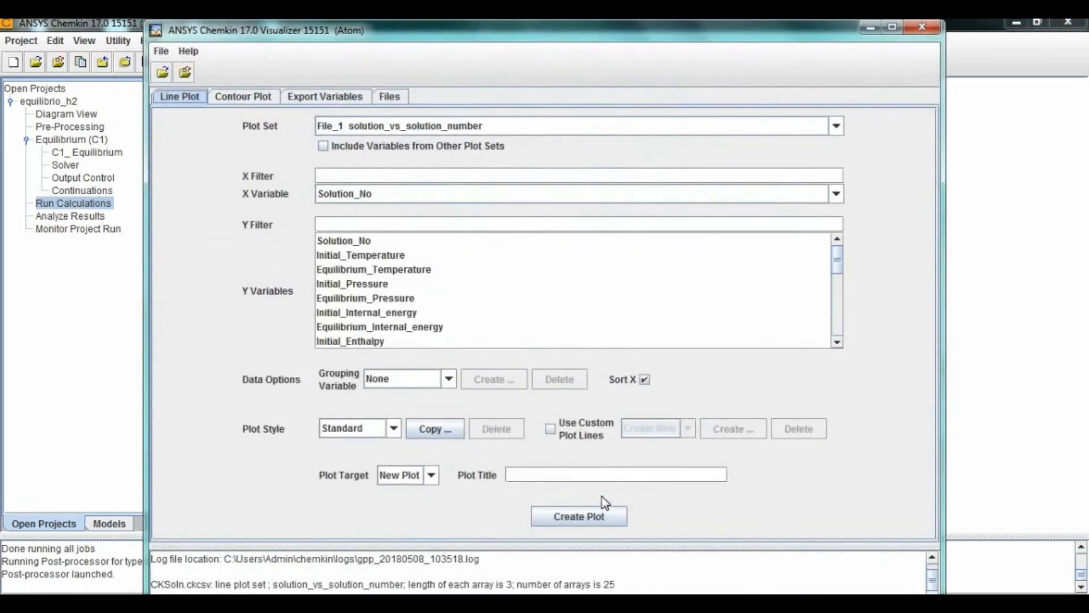
double_click(515, 39)
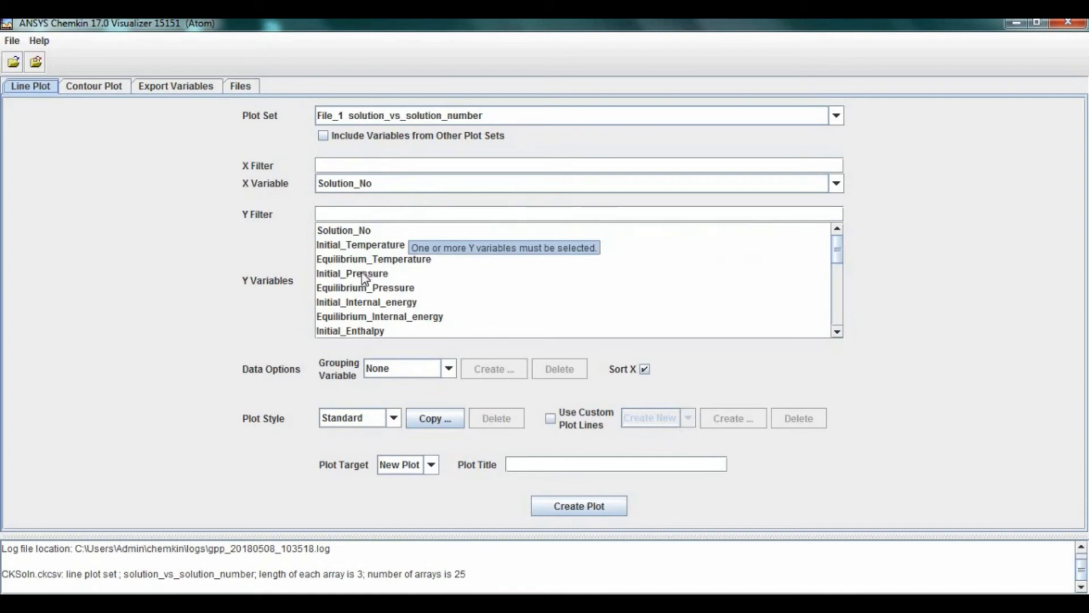
Step: Plot Equilibrium_Temperature against Solution_No, view the curve and close the plot
left_click(418, 261)
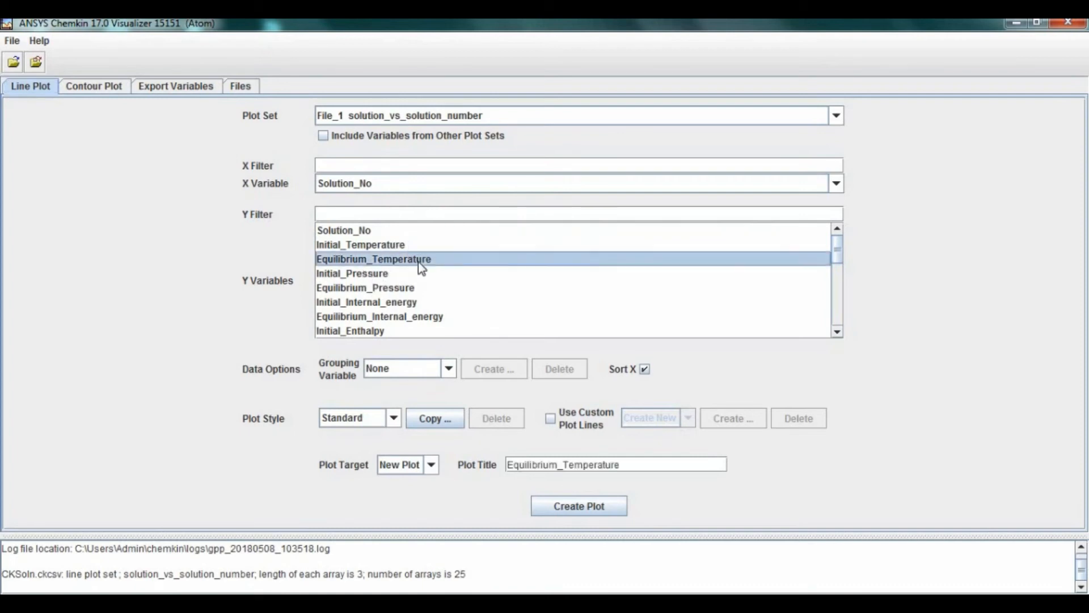
left_click(561, 505)
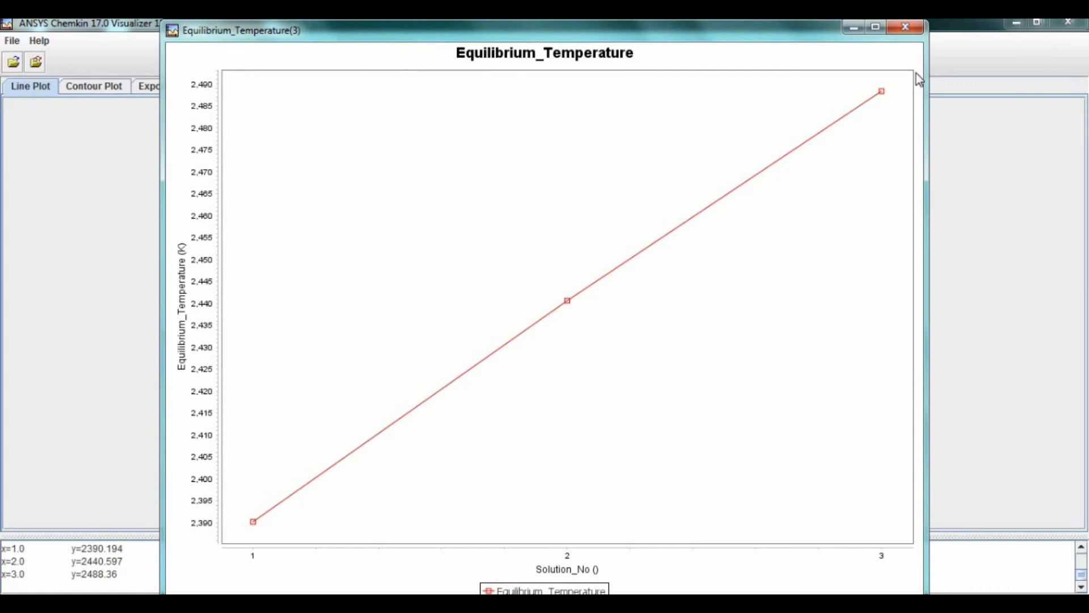
left_click(906, 28)
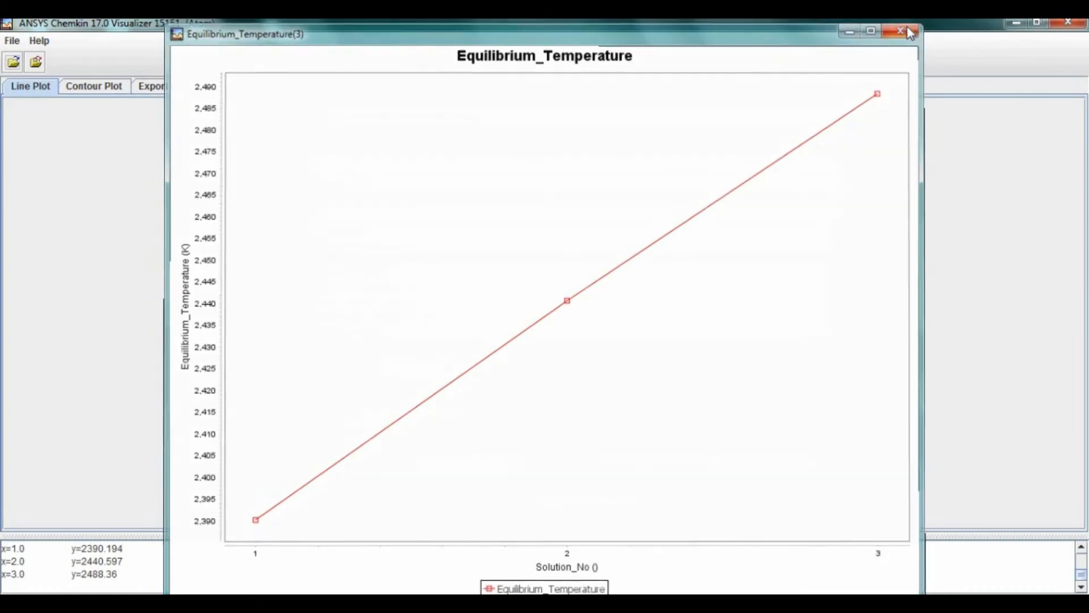
Step: Plot Equilibrium_Mole_fraction_H2O against Solution_No, view the curve and close the plot
scroll(573, 293, "down", 2)
scroll(570, 293, "down", 4)
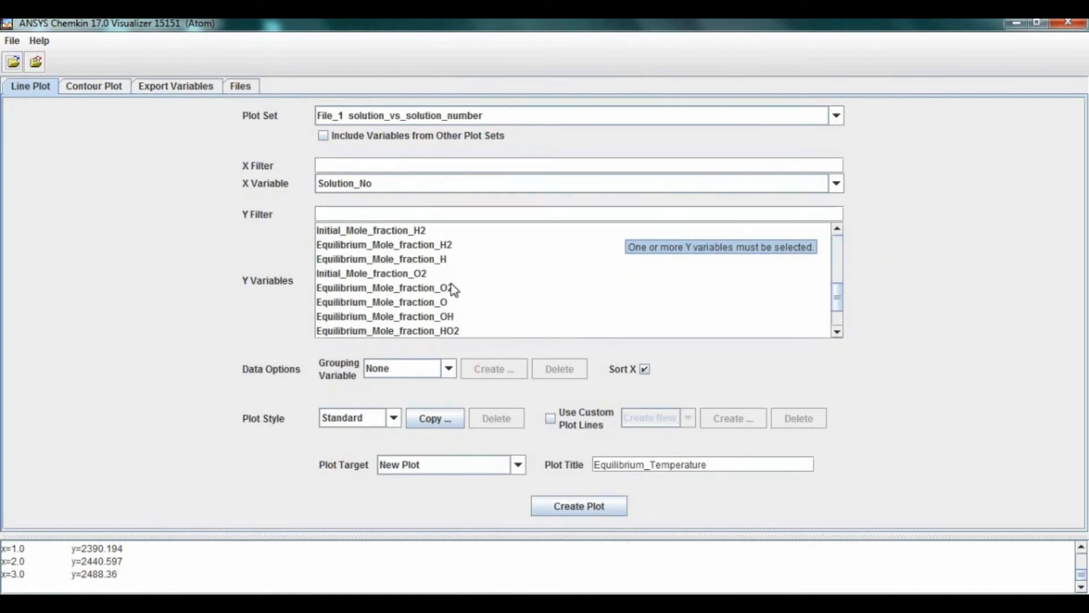
scroll(445, 292, "down", 2)
left_click(454, 287)
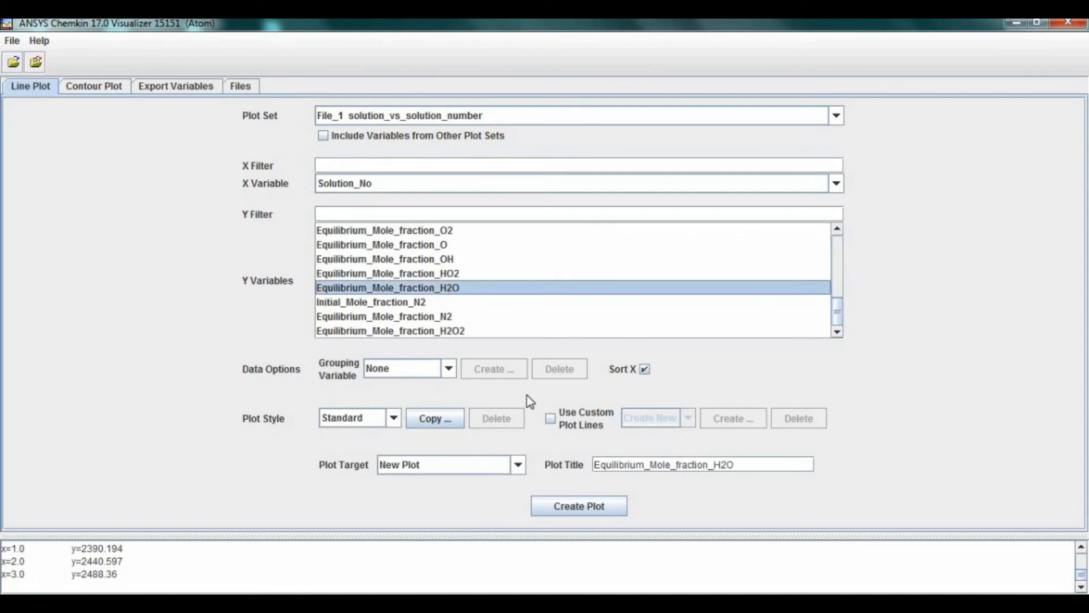
left_click(539, 509)
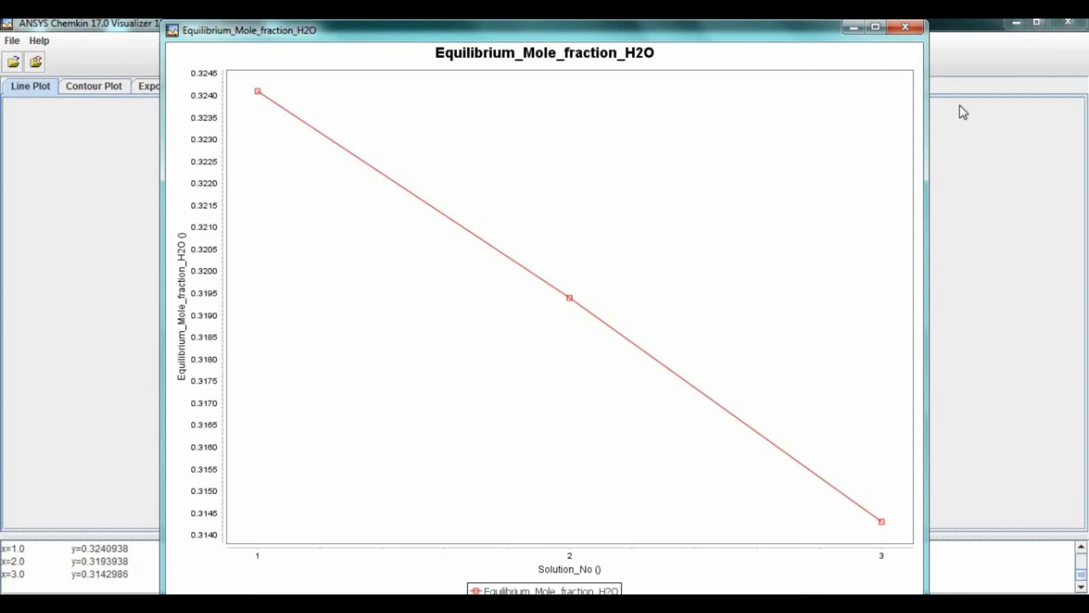
left_click(906, 27)
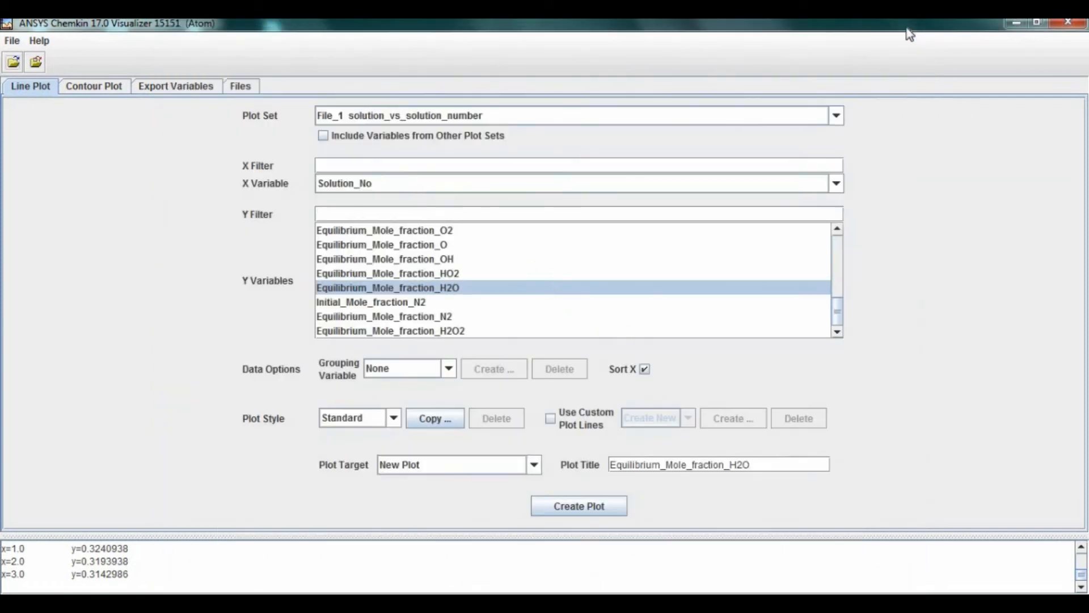
Step: Plot Equilibrium_Mole_fraction_H2O against Initial_Temperature, view the curve and close the plot
left_click(383, 185)
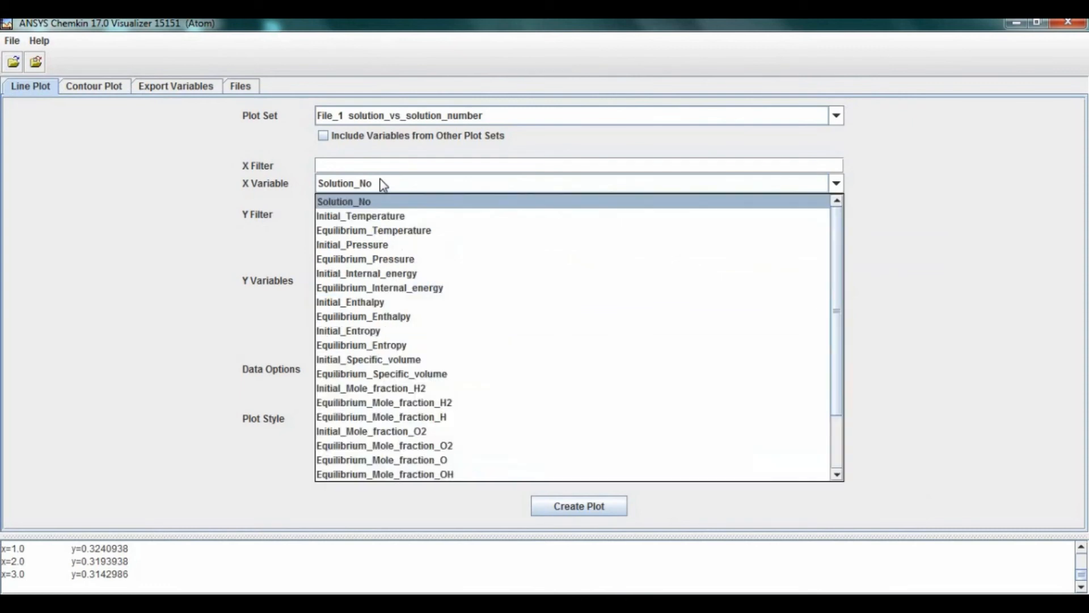
left_click(372, 216)
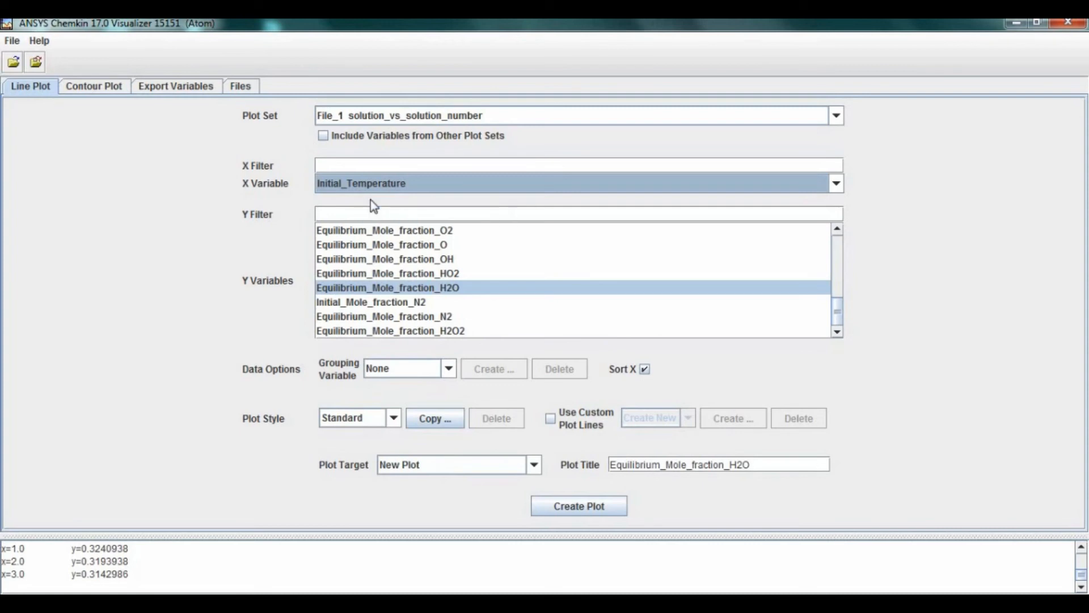
left_click(449, 259)
left_click(448, 288)
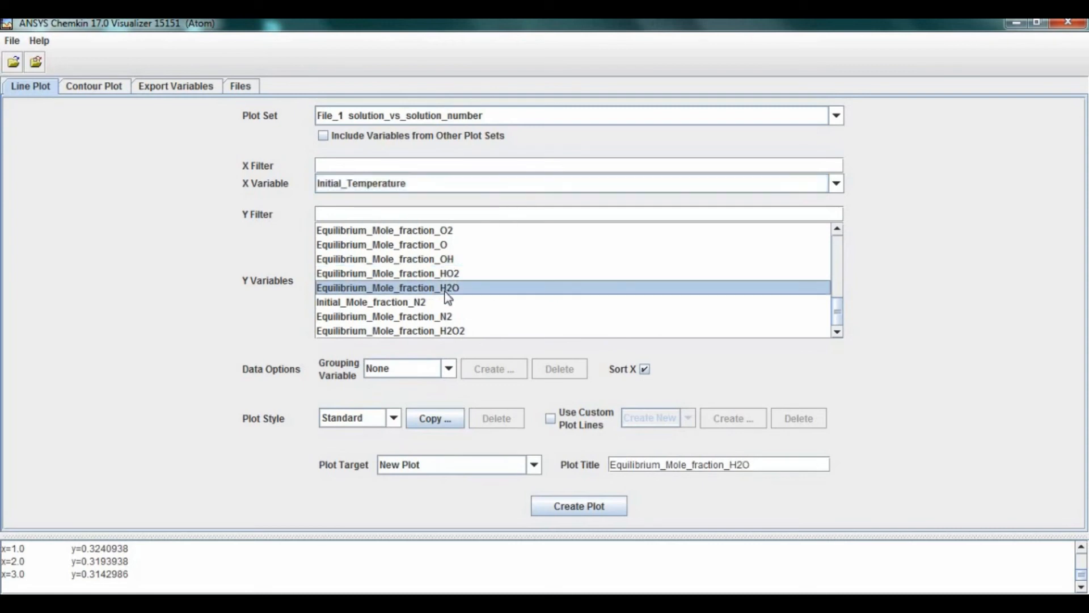
left_click(579, 505)
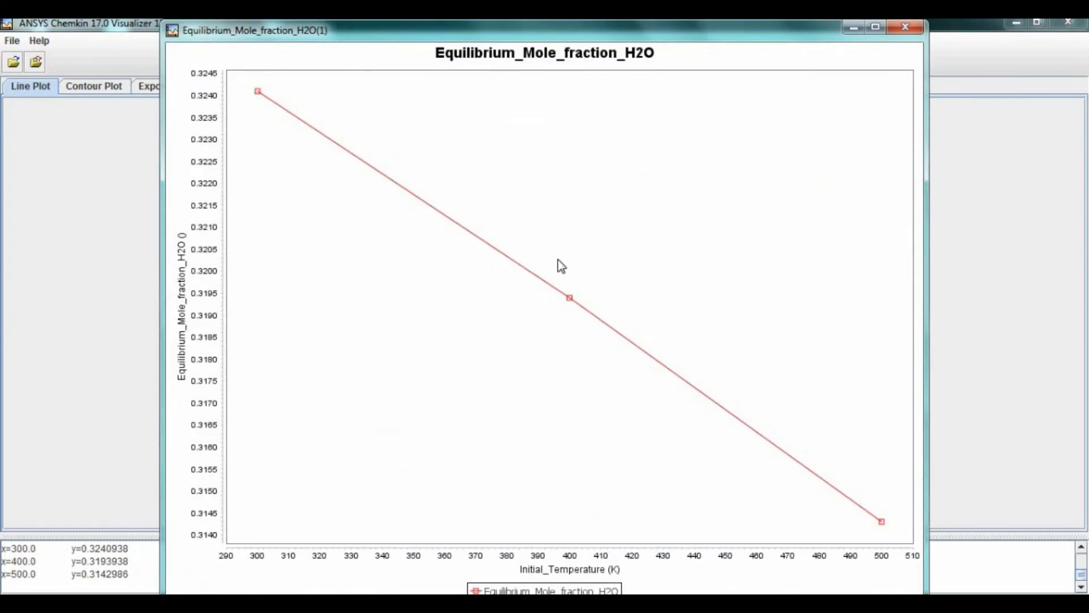
left_click(914, 31)
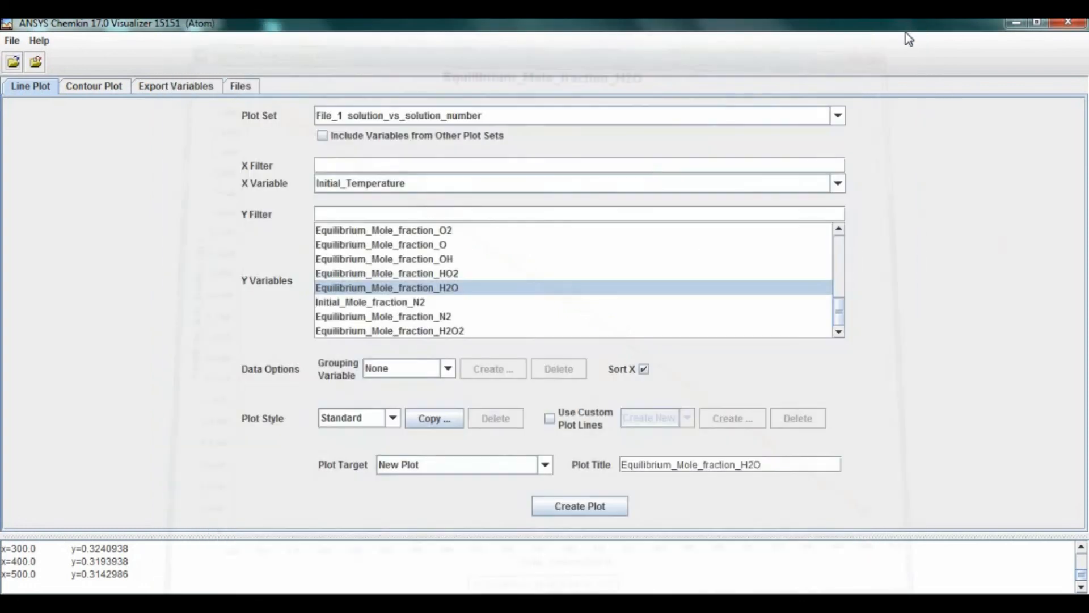
Step: Select the equilibrium mole fractions of H2, O2 and N2 together as Y variables, and deselect H2O
left_click(451, 229, "ctrl")
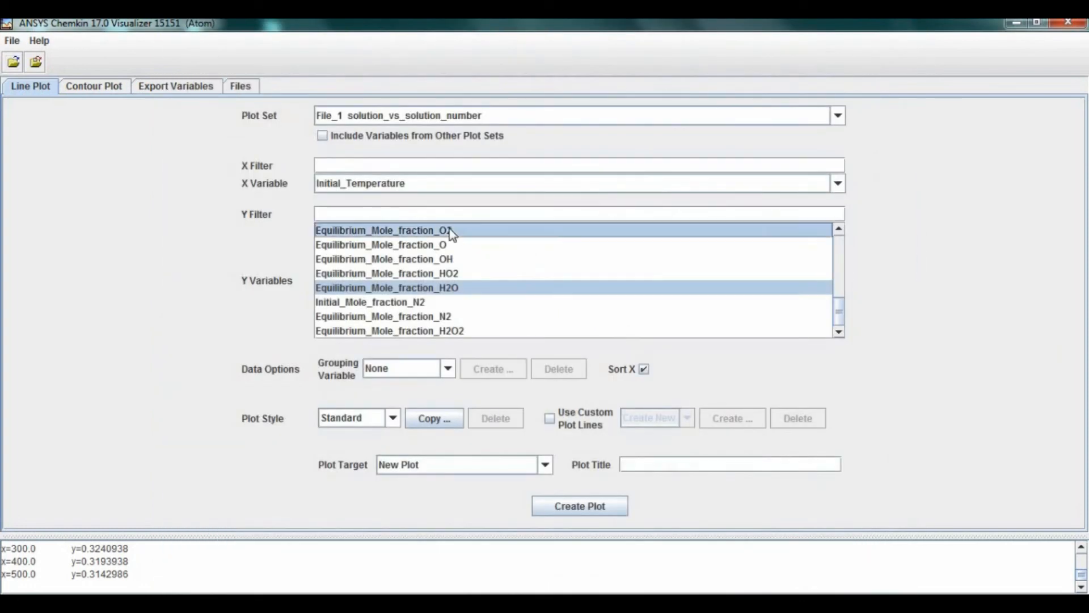
left_click(625, 317, "ctrl")
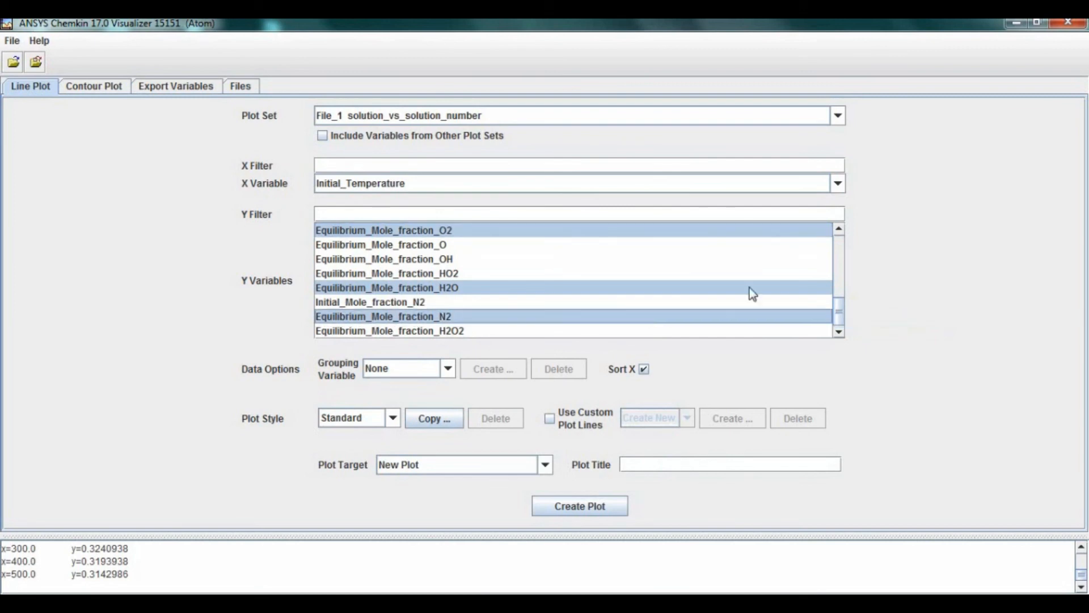
left_click(840, 230)
left_click(840, 229)
left_click(840, 230)
left_click(839, 230)
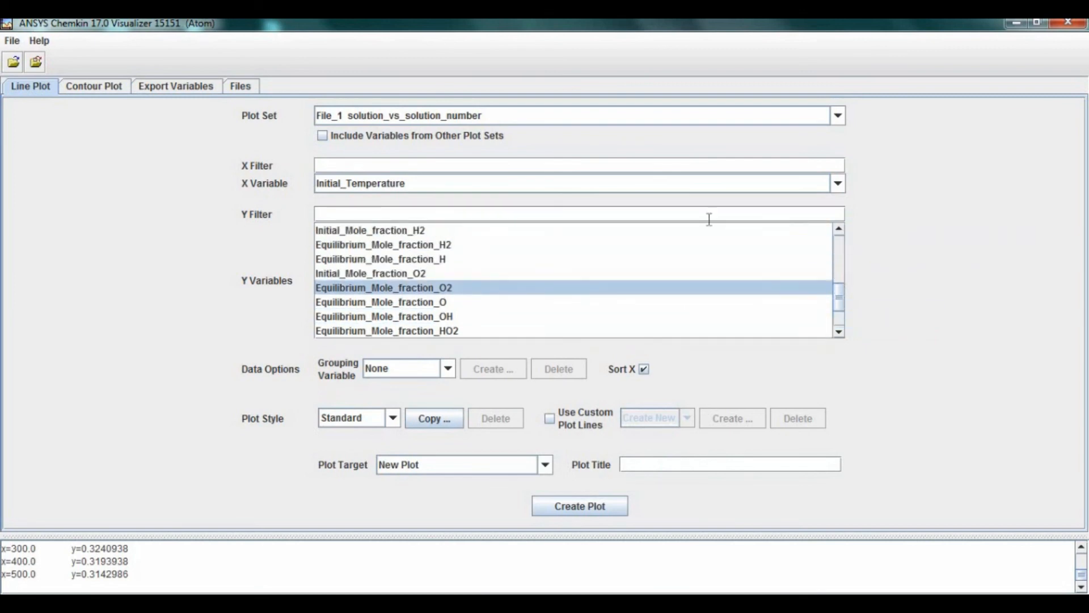
left_click(481, 246, "ctrl")
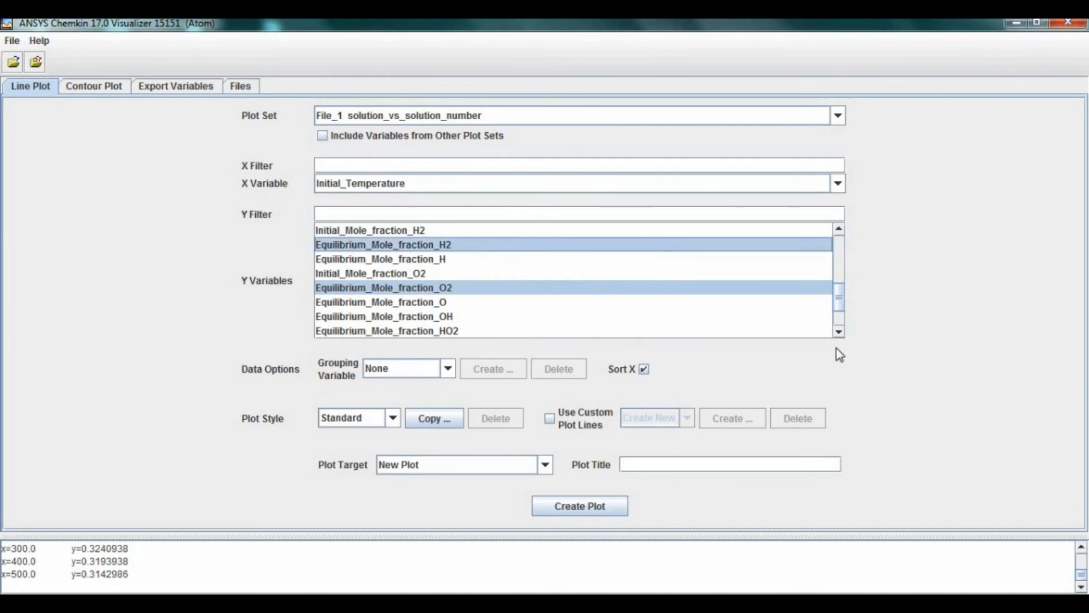
left_click(839, 332)
left_click(839, 333)
left_click(839, 333)
left_click(509, 302, "ctrl")
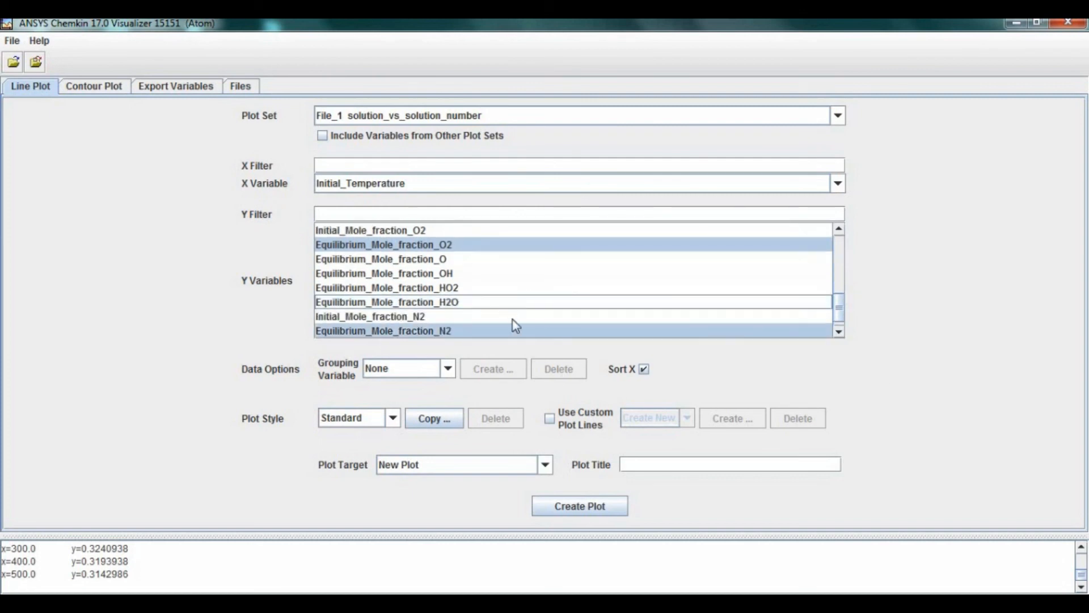
Step: Create the combined plot of the H2, O2 and N2 equilibrium mole fractions against Initial_Temperature, view its legend and close it
left_click(568, 506)
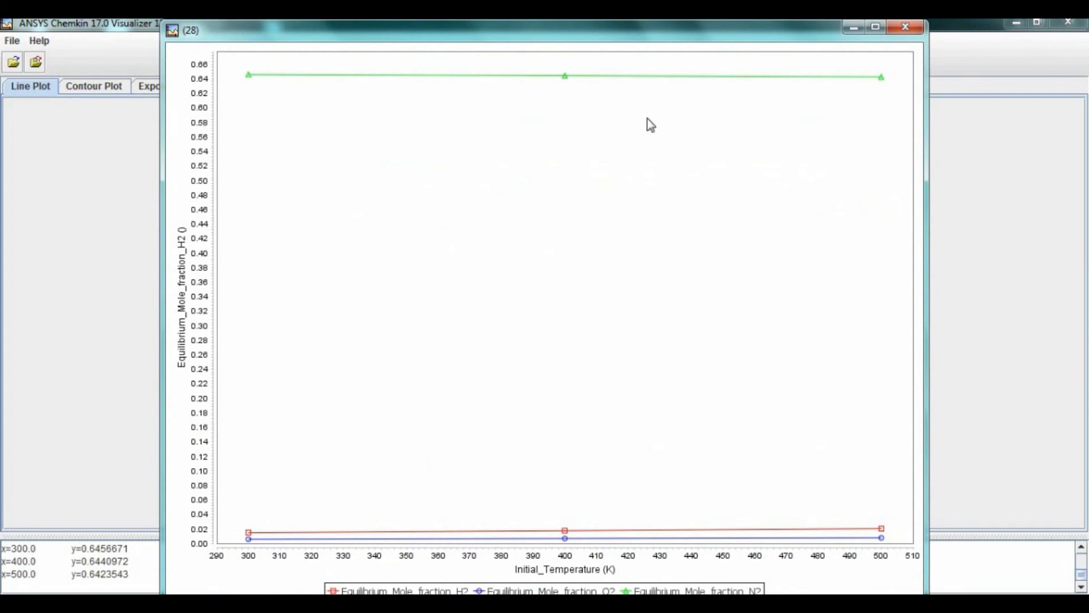
left_click_drag(634, 36, 632, 32)
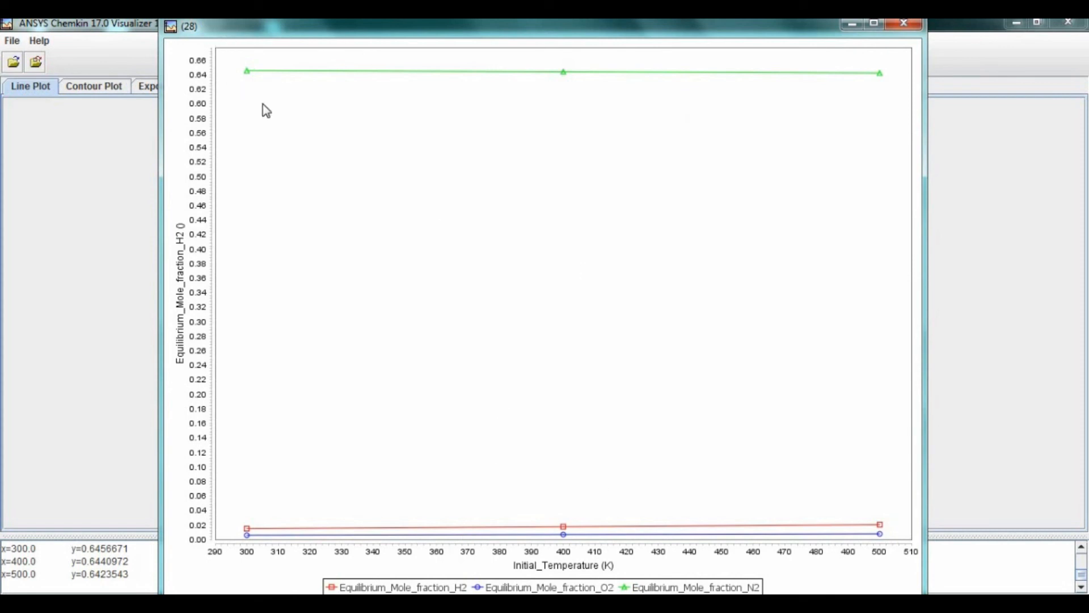
left_click(909, 25)
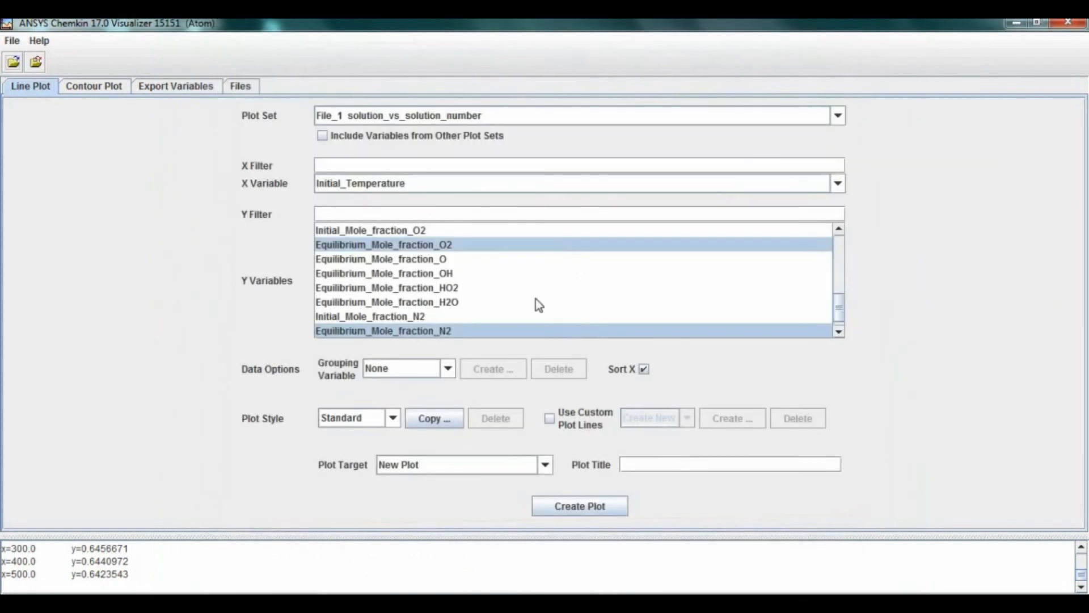
Step: Plot only Equilibrium_Mole_fraction_N2 against Initial_Temperature, view the curve and close the plot
left_click(515, 291)
left_click(453, 335)
left_click(581, 506)
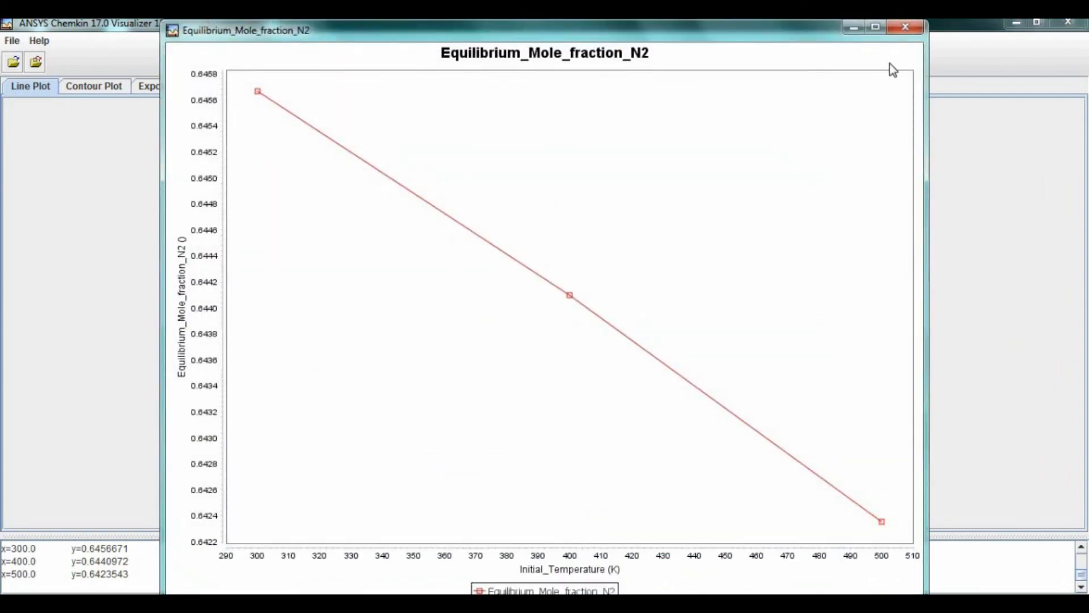
left_click(906, 26)
mouse_move(840, 308)
left_mouse_down()
mouse_move(842, 262)
mouse_move(837, 328)
left_mouse_up()
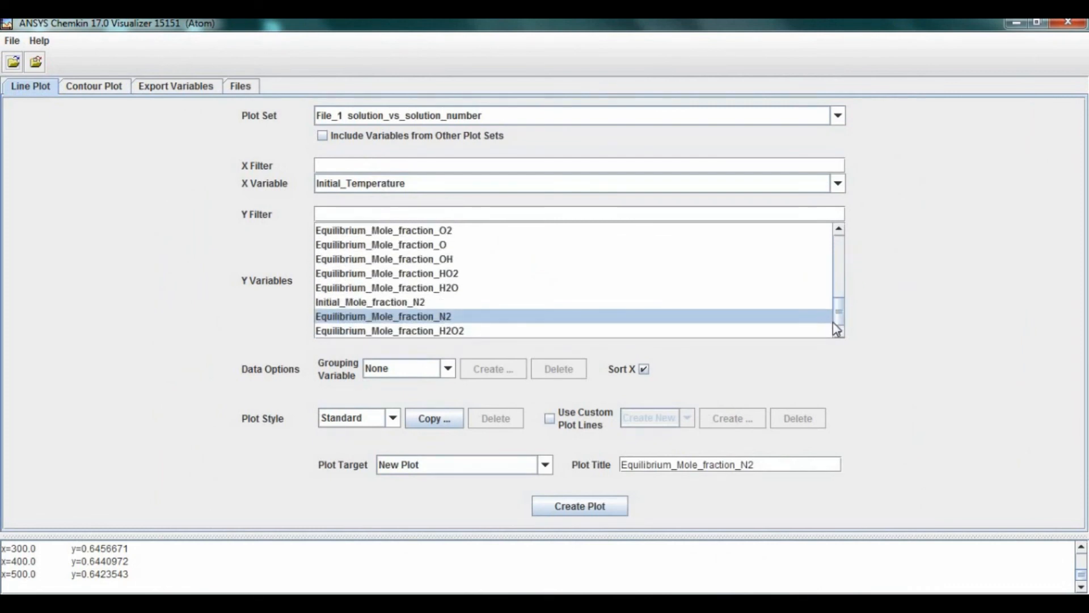